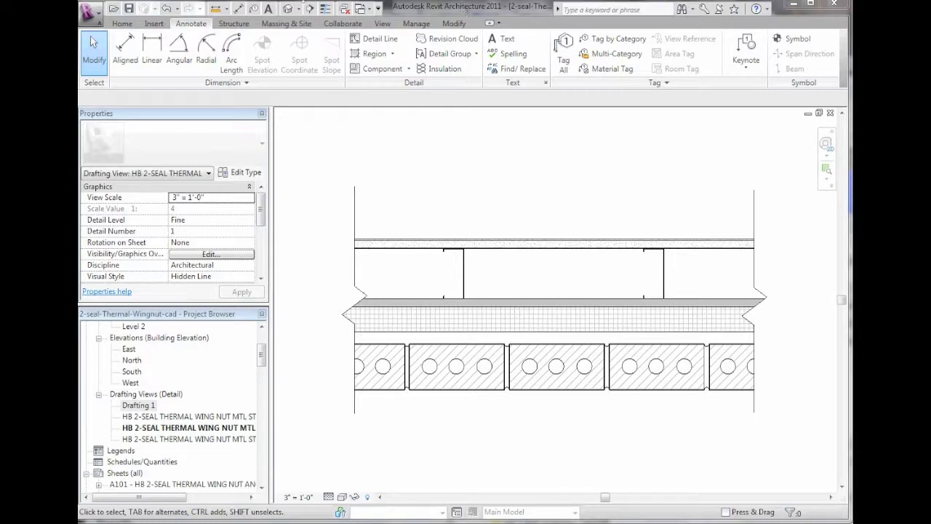
Draw two connected thin detail lines in an L shape above the wall plan and delete them.
left_click(379, 40)
left_click(494, 144)
left_click(494, 185)
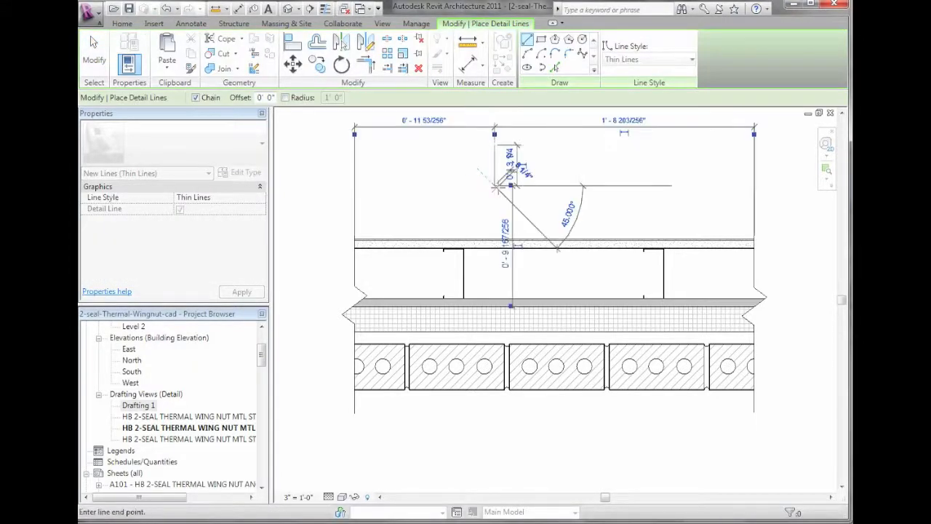
left_click(506, 185)
key("Escape")
key("Escape")
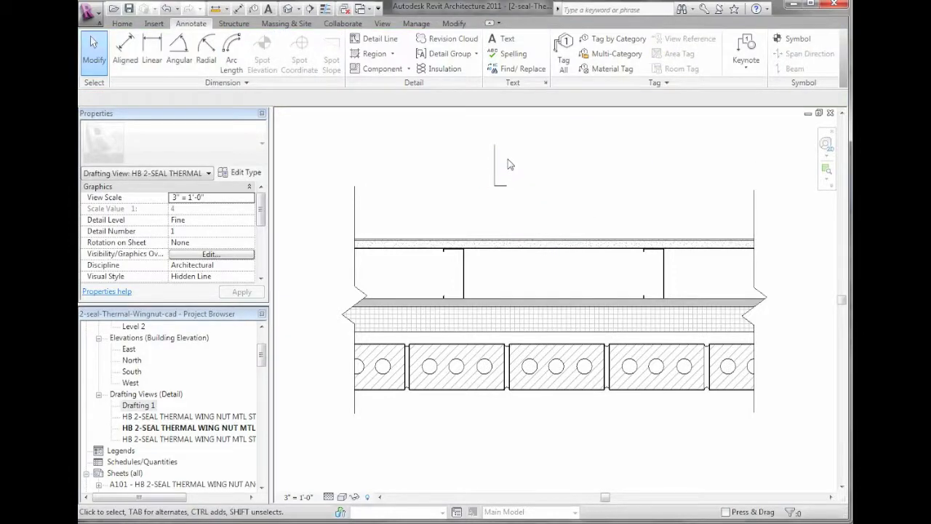
left_click_drag(467, 141, 533, 228)
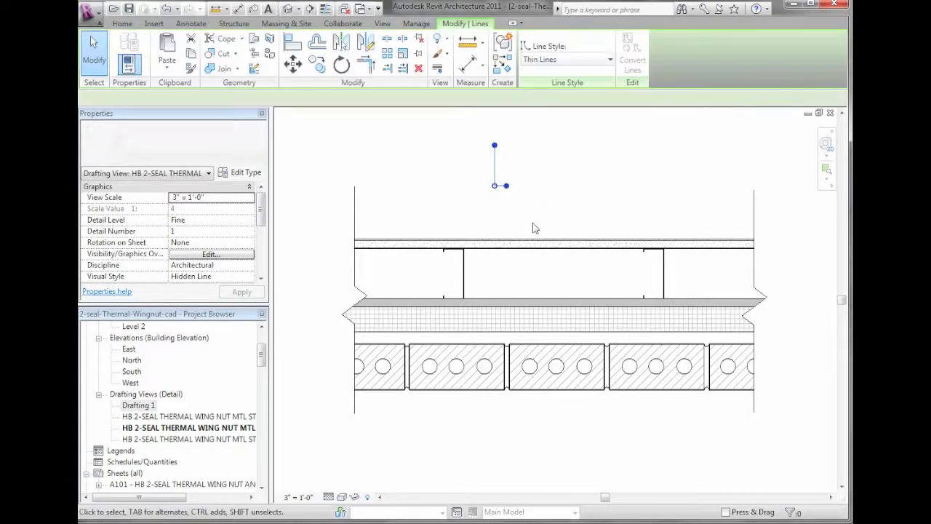
key("Delete")
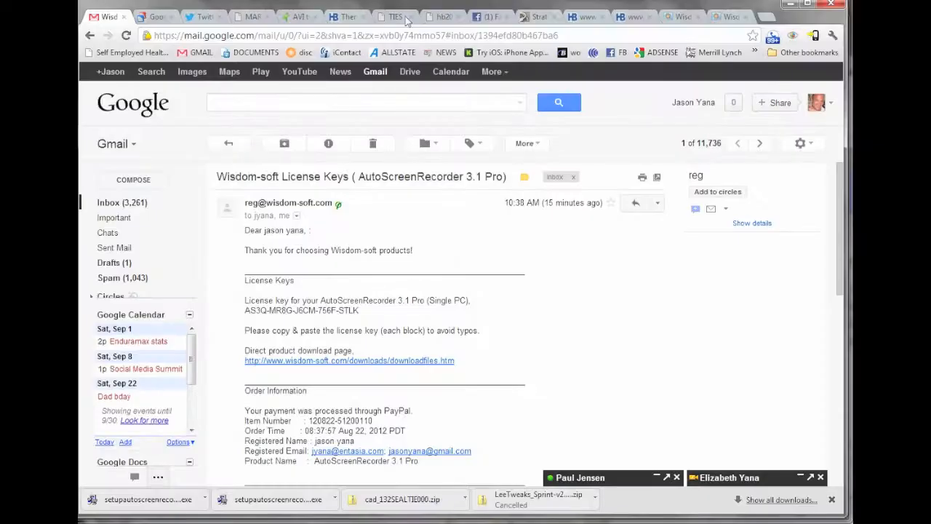
Review the Thermal 2-Seal Wing Nut Anchor submittal sheet and the downloads on its Hohmann & Barnard product page.
left_click(630, 17)
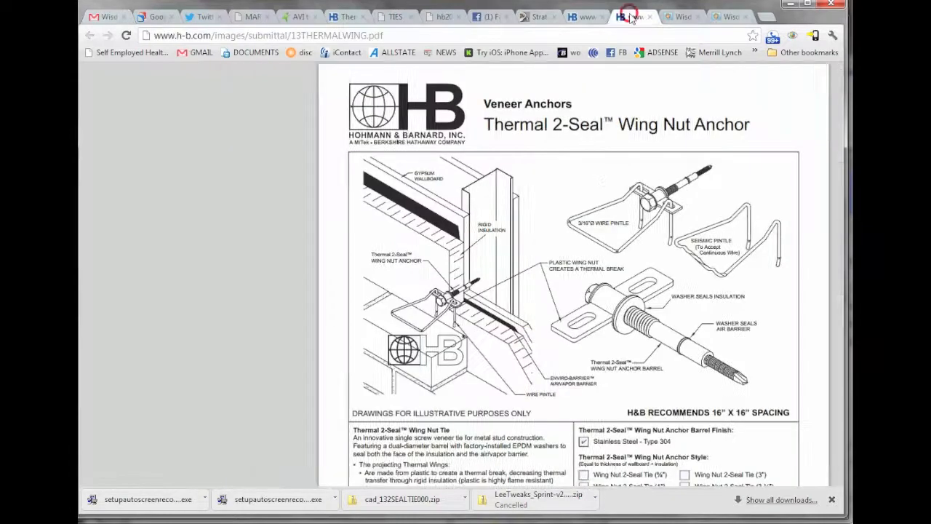
left_click(584, 18)
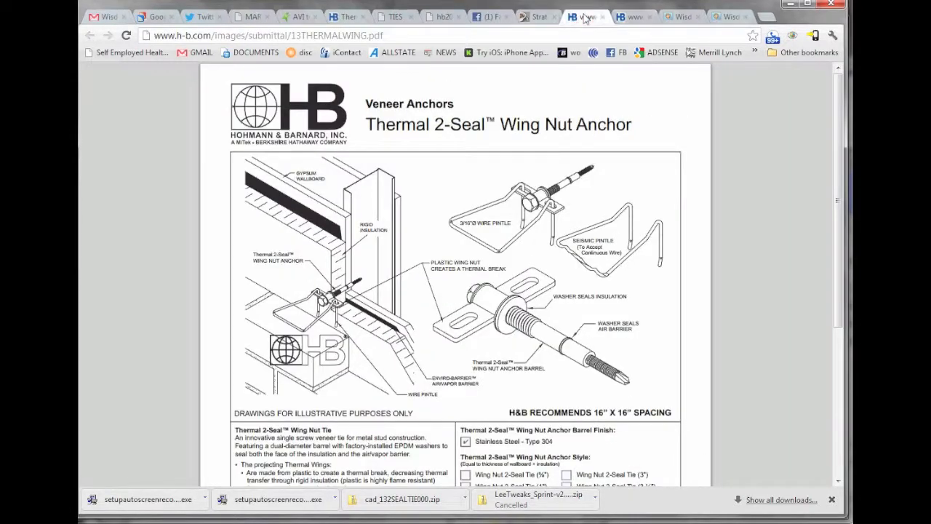
left_click(341, 17)
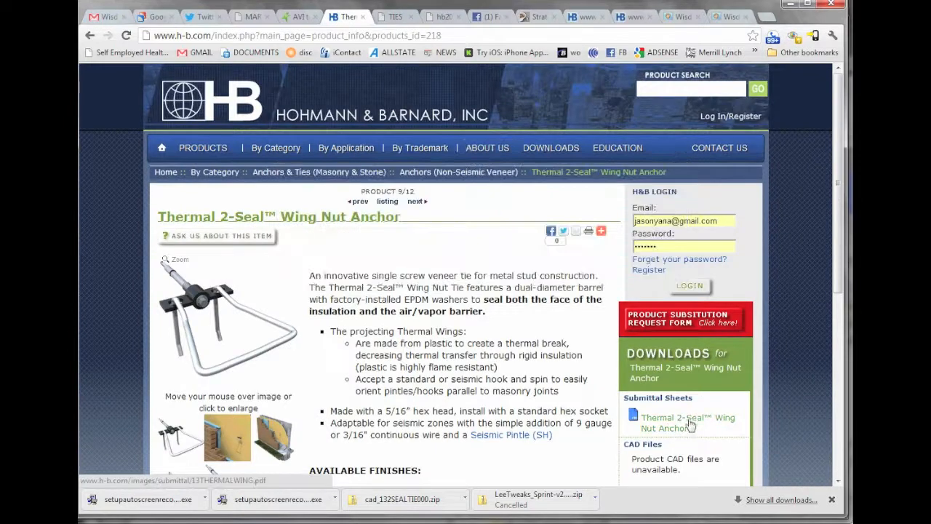
left_click(842, 284)
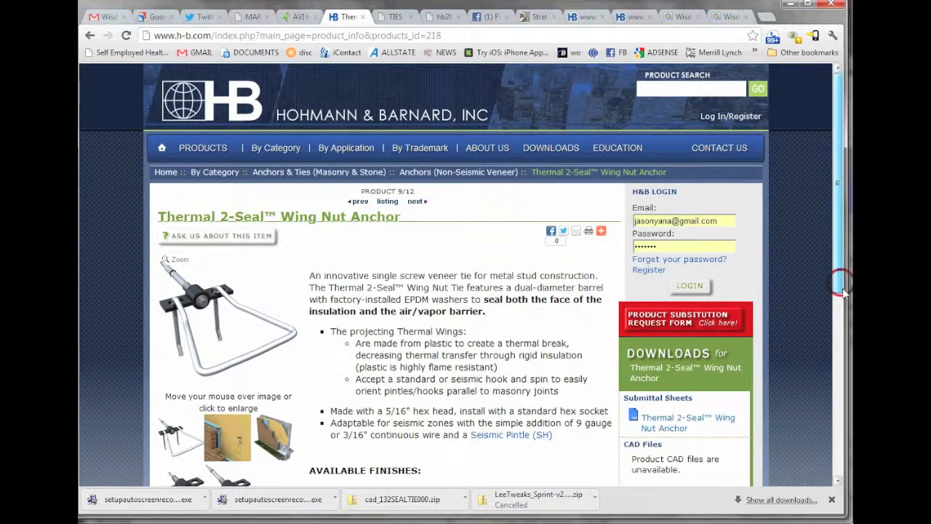
left_click_drag(842, 290, 843, 305)
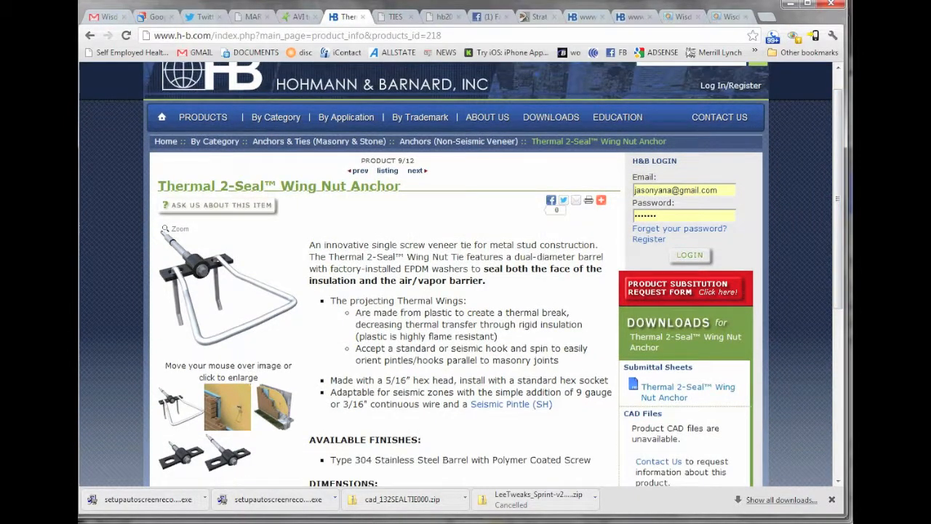
Switch to Revit, open the Drafting 1 view and import HB-2-SEAL-THERMAL-WING-NUT-MTL-STUD.dxf in black and white with Auto - Center to Center positioning.
left_click(342, 406)
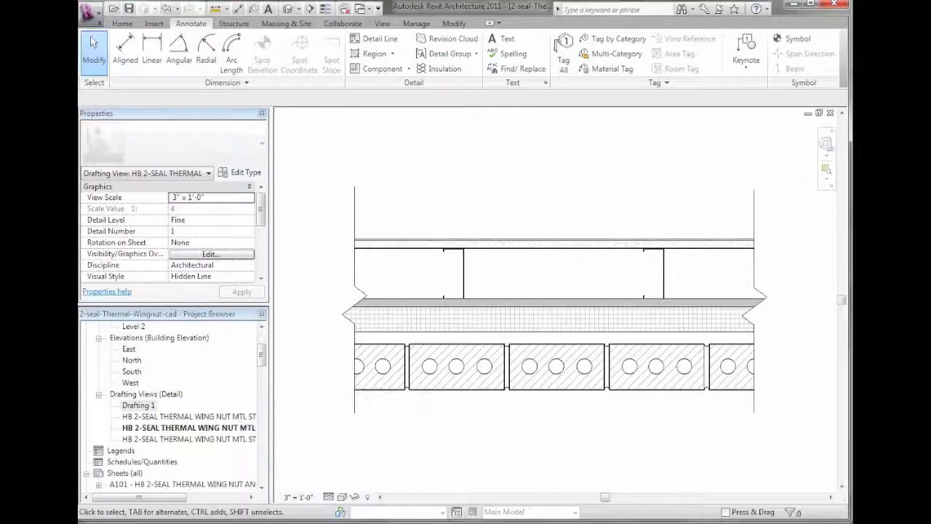
double_click(134, 407)
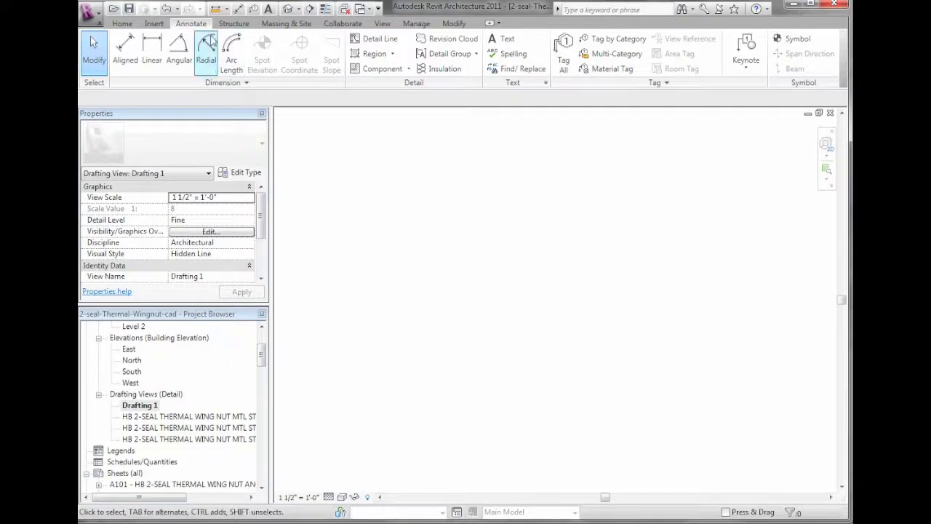
left_click(154, 26)
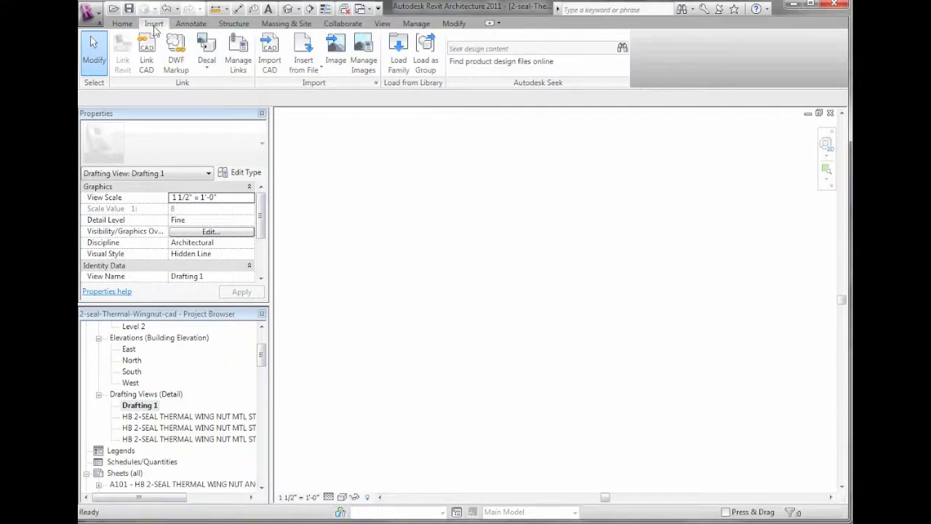
left_click(269, 64)
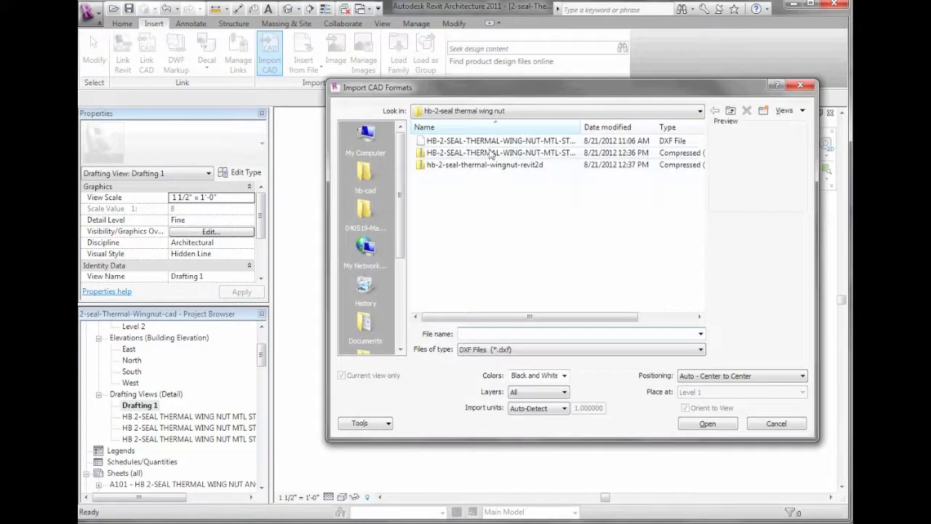
left_click(495, 143)
left_click(495, 142)
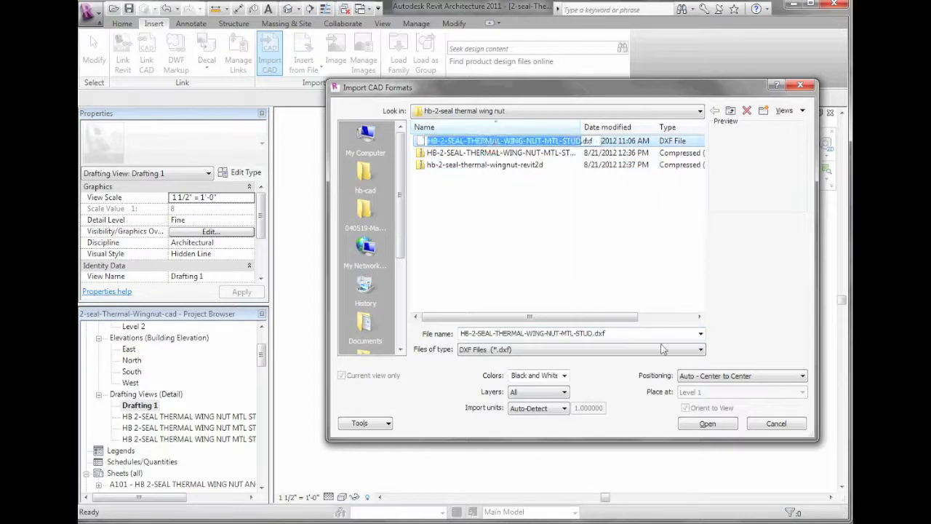
left_click(709, 425)
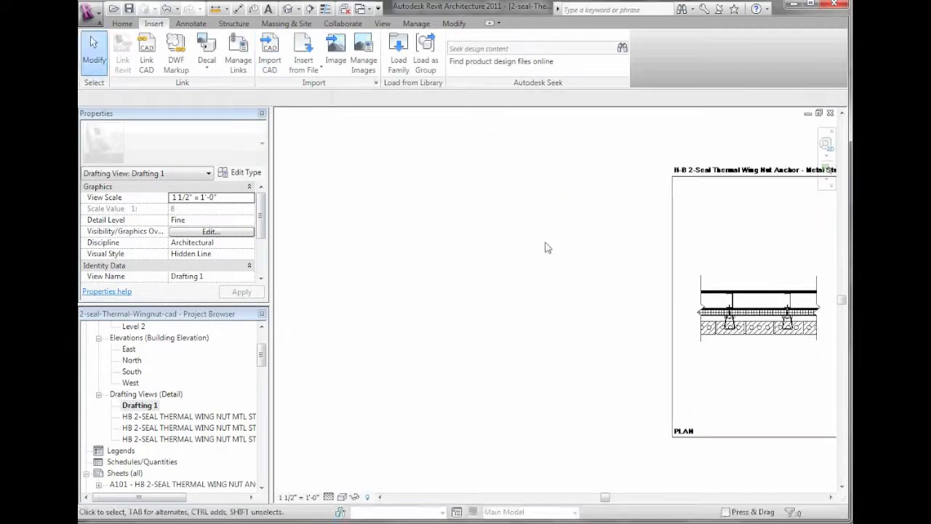
Explode the imported wing nut anchor DXF in the Drafting 1 view.
key("z")
key("e")
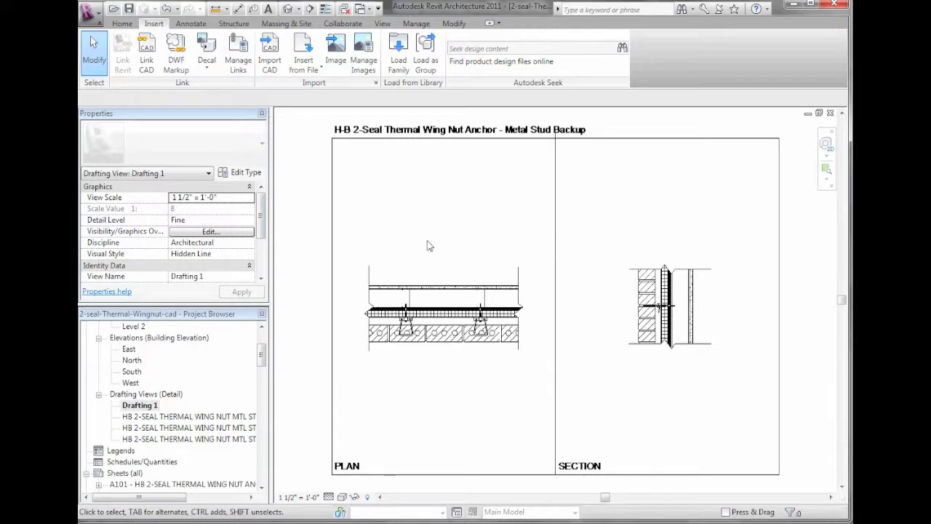
key("z")
key("r")
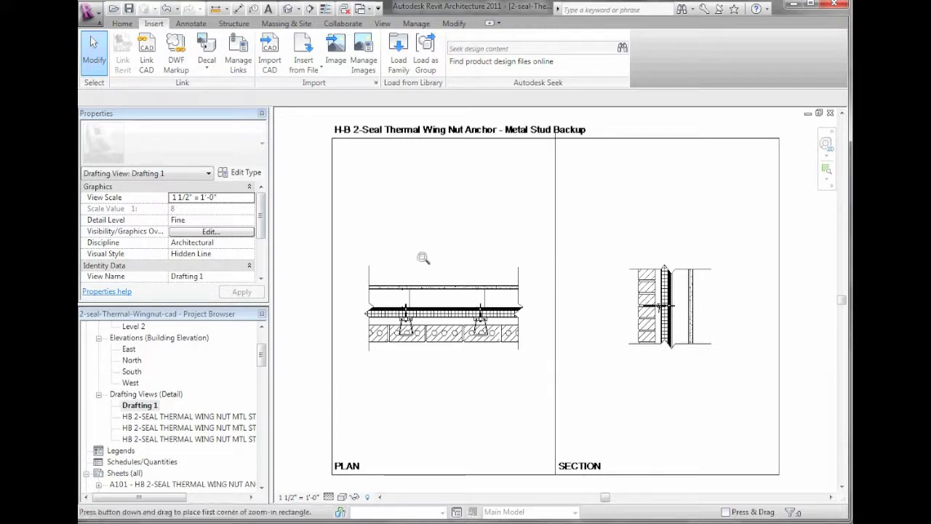
left_click_drag(341, 276, 487, 360)
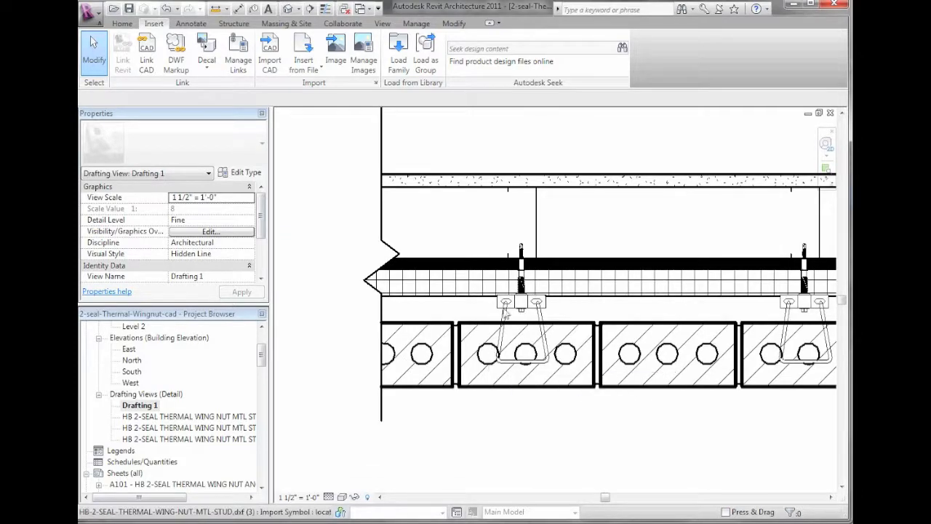
left_click(521, 285)
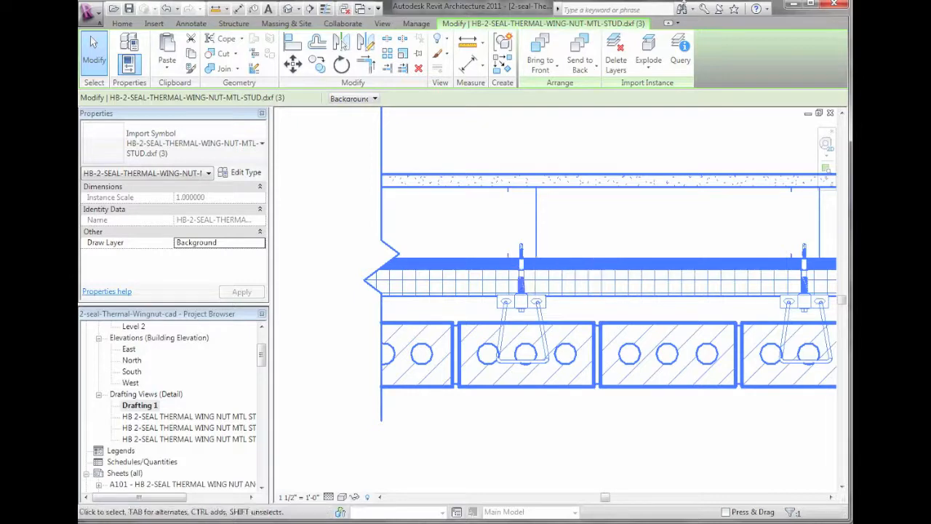
left_click(649, 48)
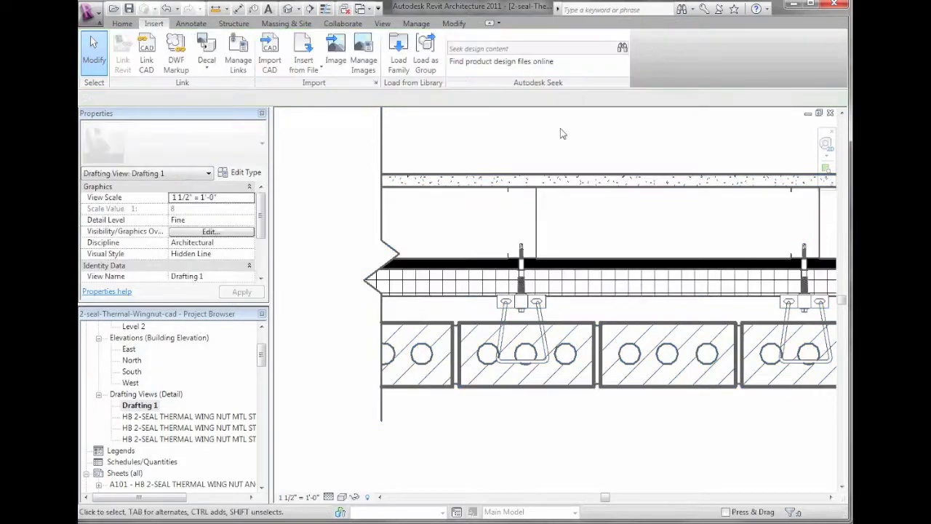
Move the left wing nut anchor symbol out of the wall plan into the empty space beside it.
left_click(523, 294)
left_click_drag(523, 294, 326, 228)
left_click(337, 170)
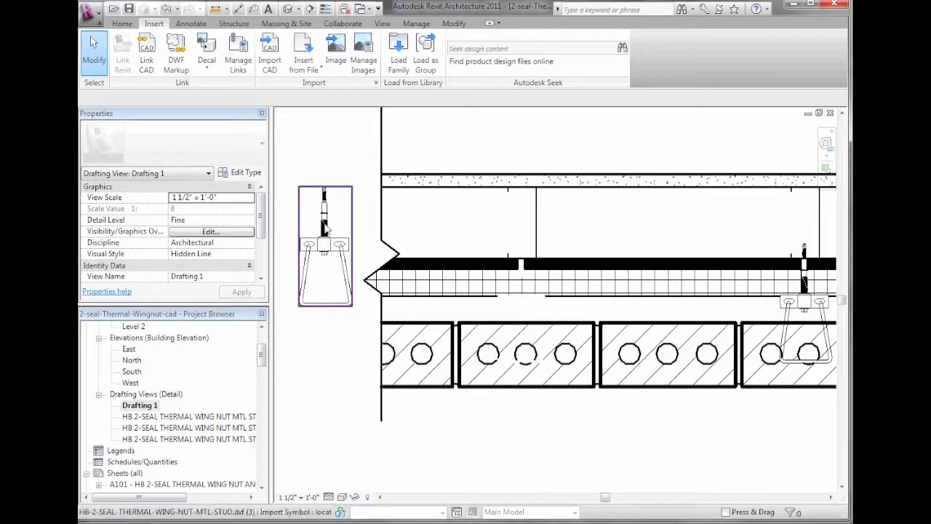
Copy the separated anchor symbol and paste it into the HB 2-SEAL THERMAL WING NUT MTL STUD PLAN view.
left_click(324, 224)
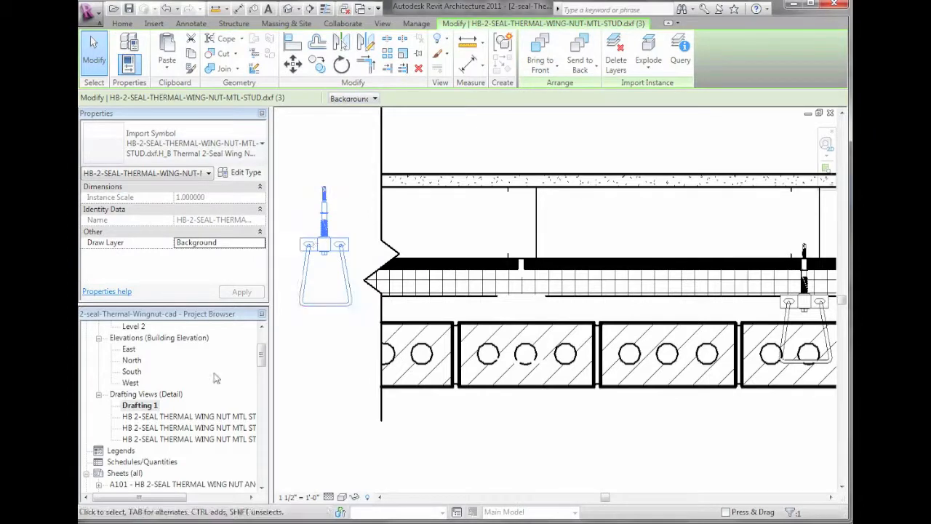
double_click(190, 428)
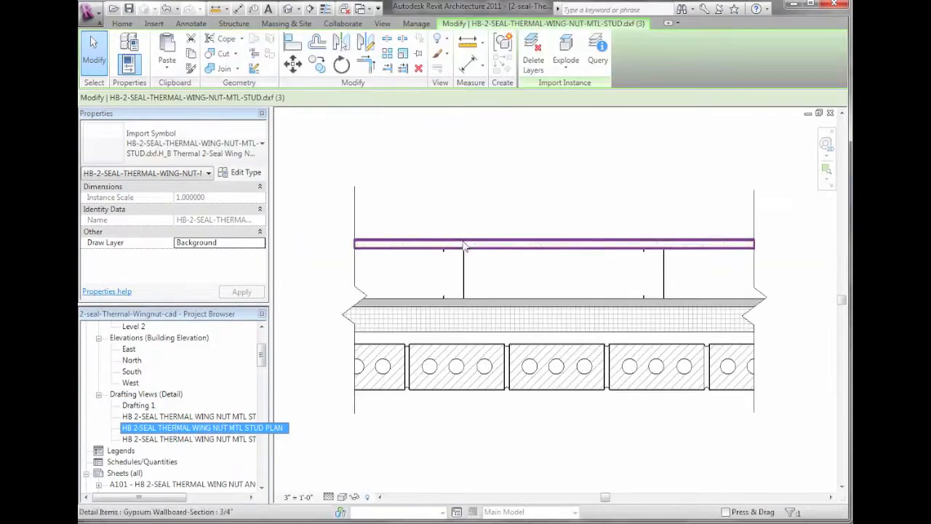
left_click(471, 219)
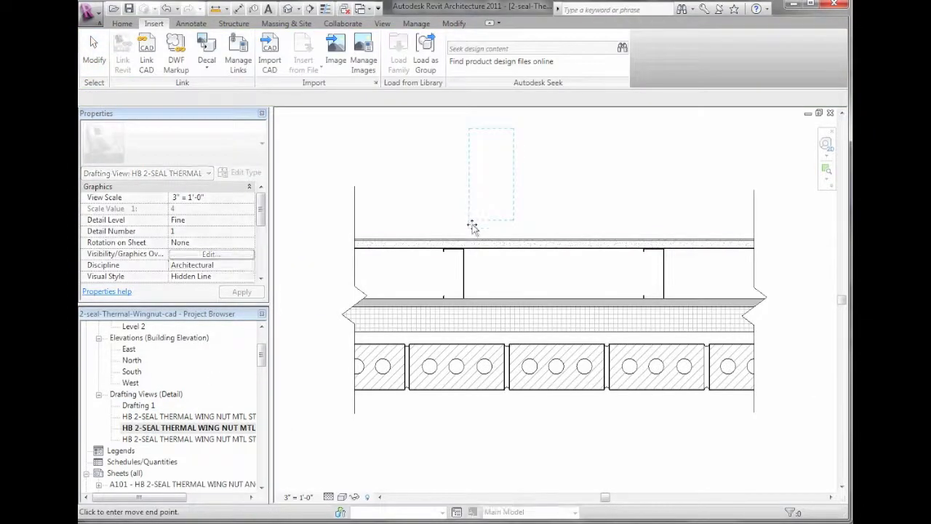
left_click(448, 339)
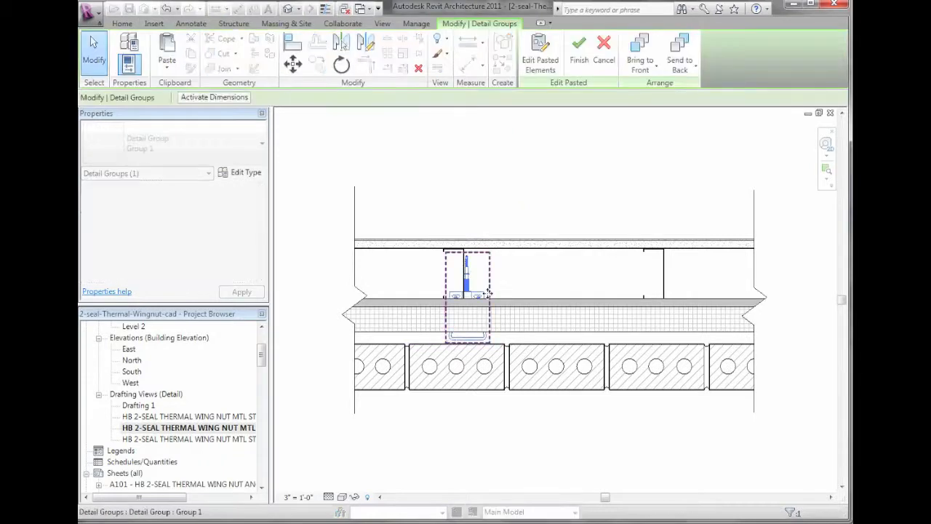
Position the pasted anchor across the insulation and brick beside the left stud, finish the paste and bring the anchor to the front.
left_click_drag(470, 285, 479, 311)
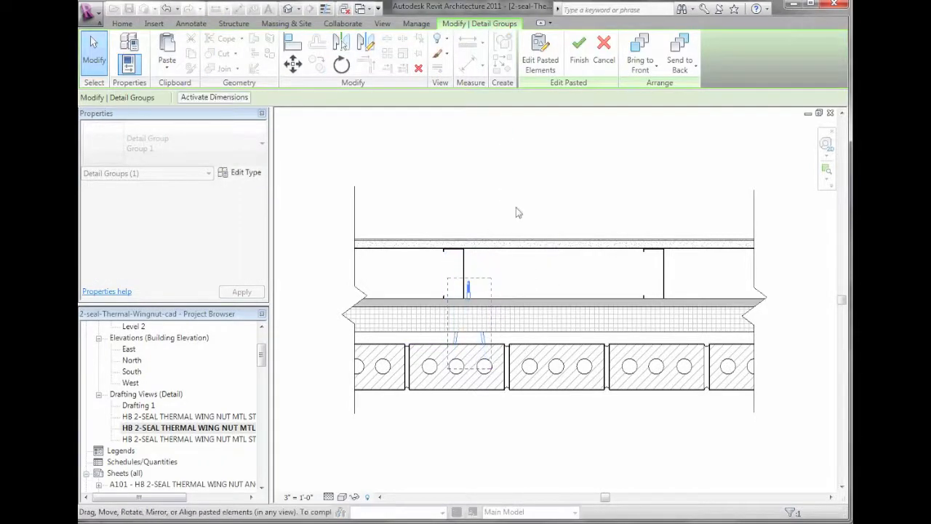
left_click(588, 48)
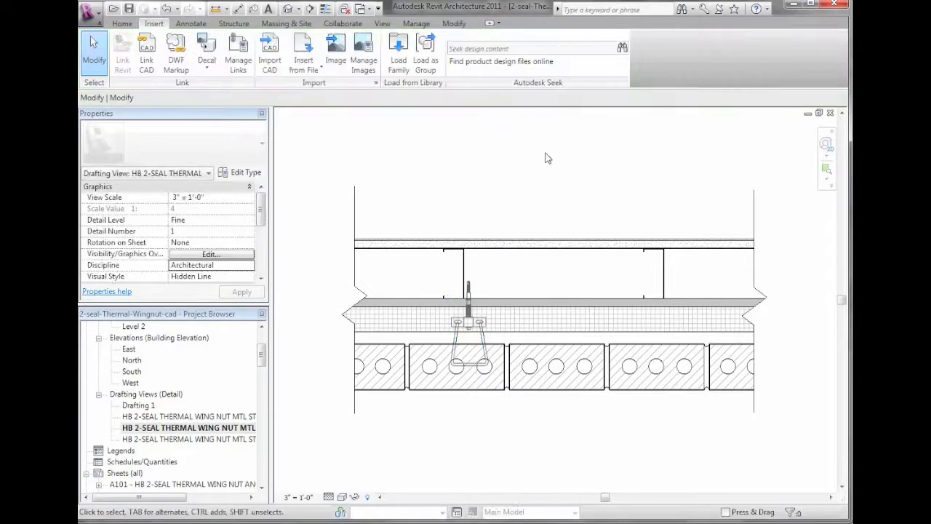
left_click(469, 286)
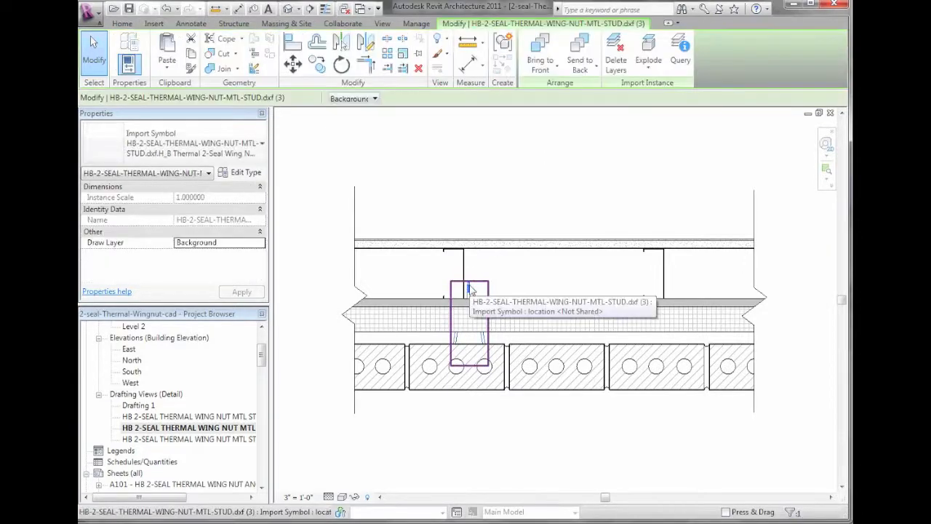
left_click(542, 46)
Move the pasted anchor clear of the wall into the space above it and delete it.
left_click(468, 290)
left_click_drag(468, 289, 465, 149)
left_click(496, 179)
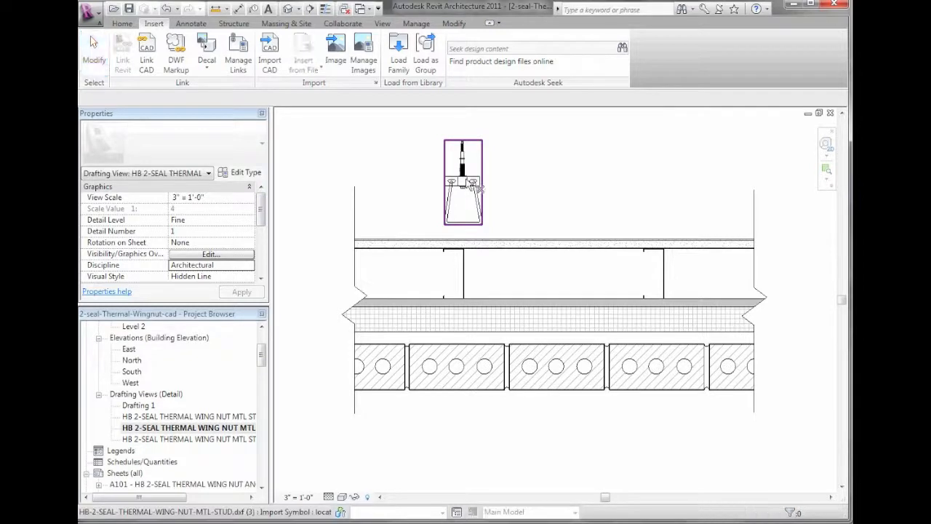
key("Delete")
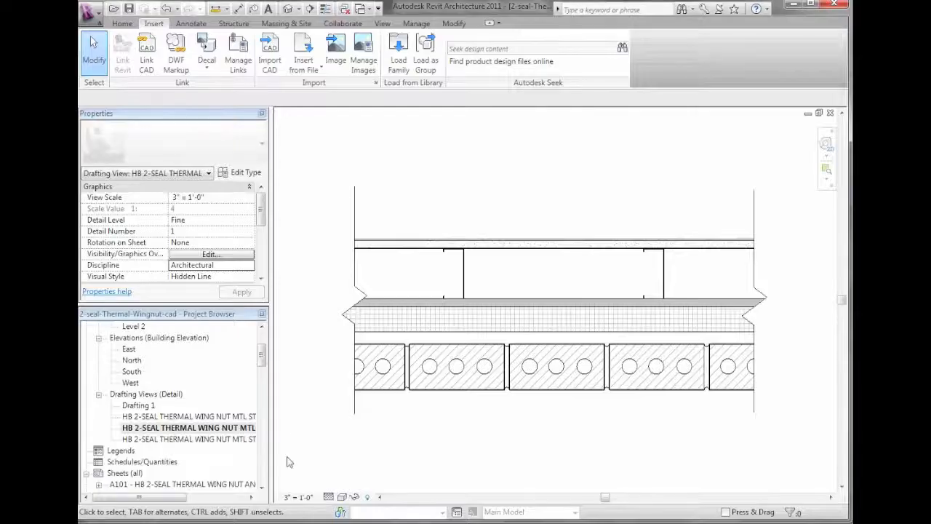
left_click(406, 63)
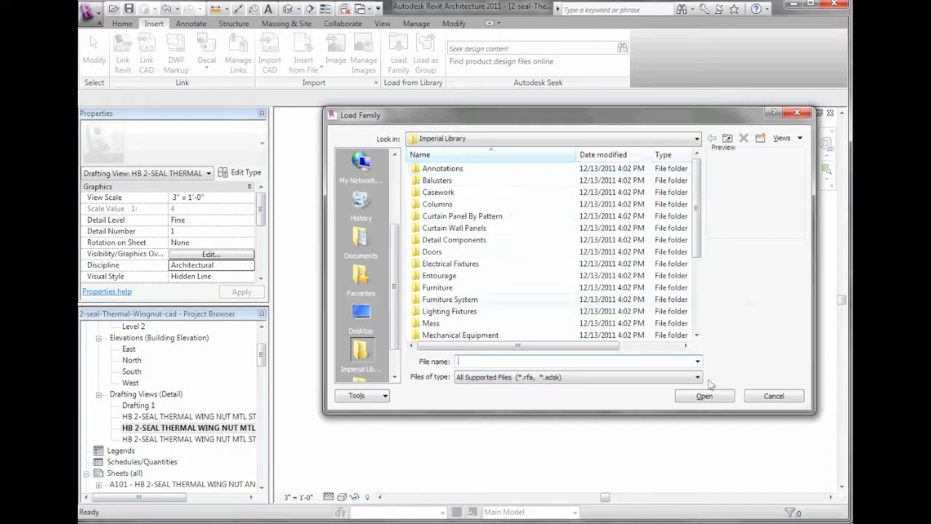
left_click(442, 243)
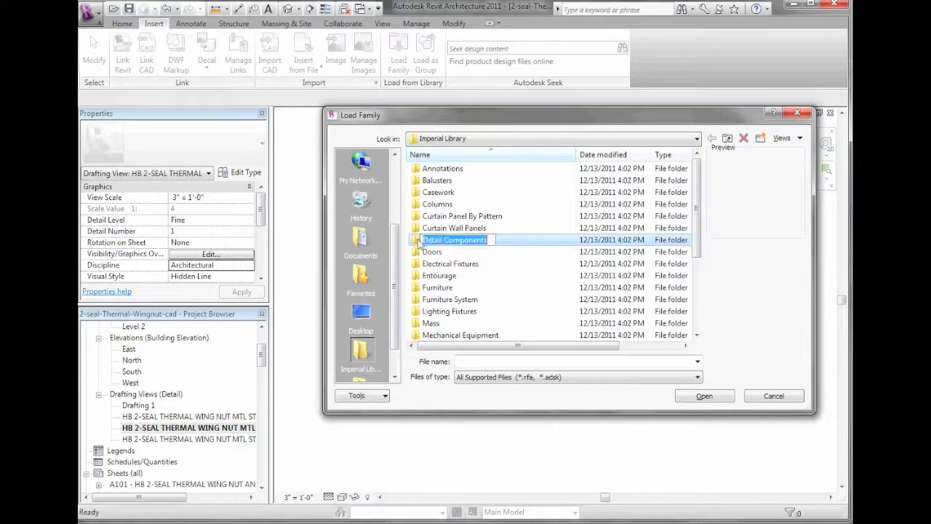
left_click(417, 243)
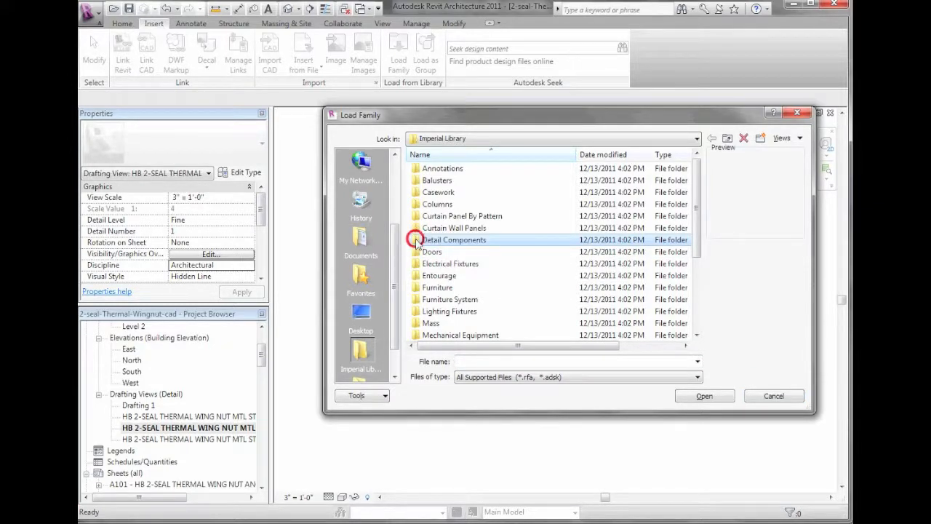
left_click(707, 398)
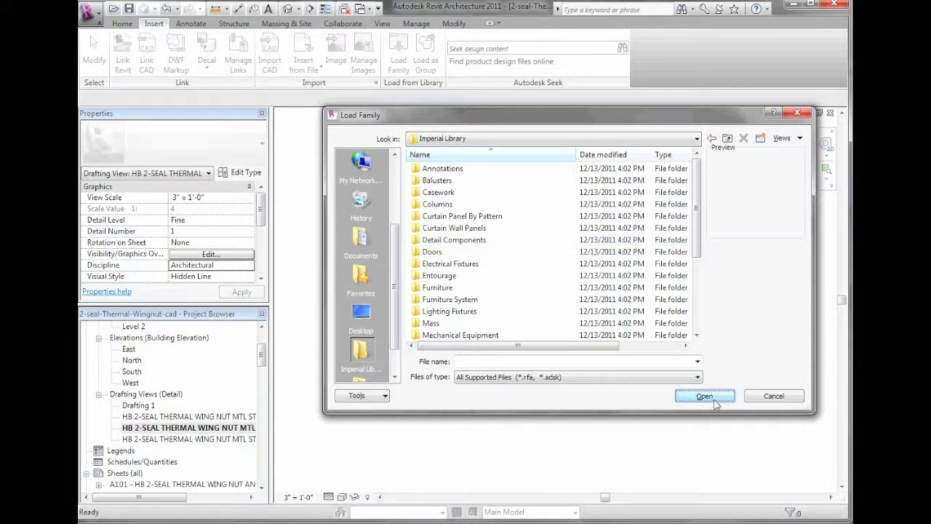
left_click(445, 240)
left_click(707, 396)
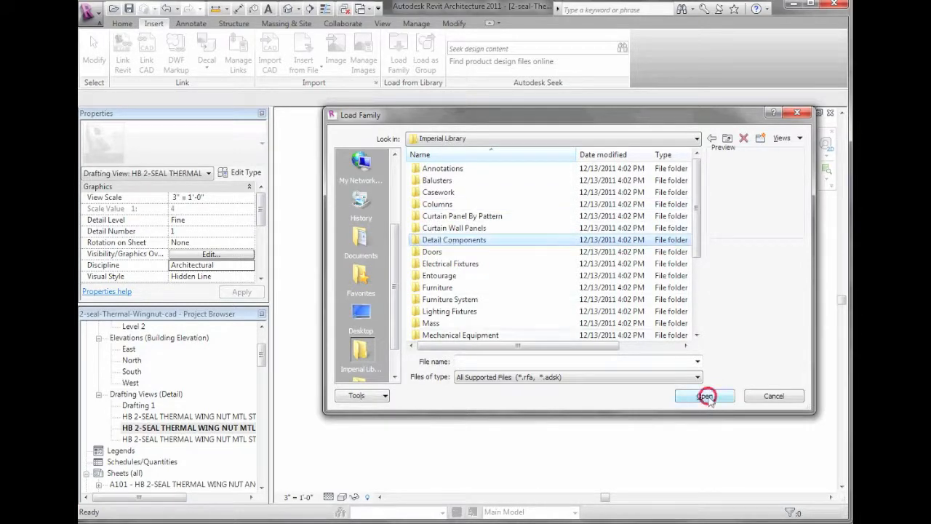
left_click(708, 396)
left_click(762, 398)
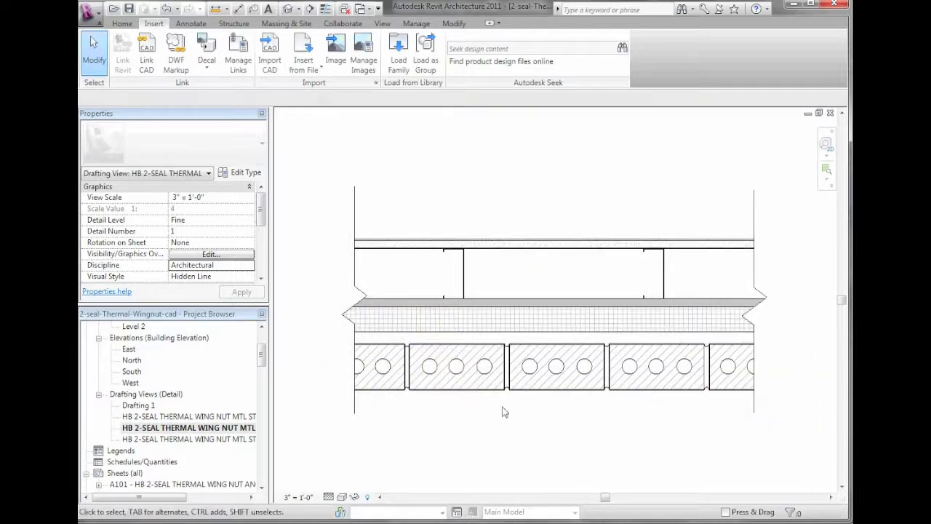
Place one 1 1/2" 2-Seal Thermal Wing Nut from the H&B Thermal 2-Seal Wing Nut-plan family across the insulation at the left stud.
left_click_drag(261, 360, 268, 405)
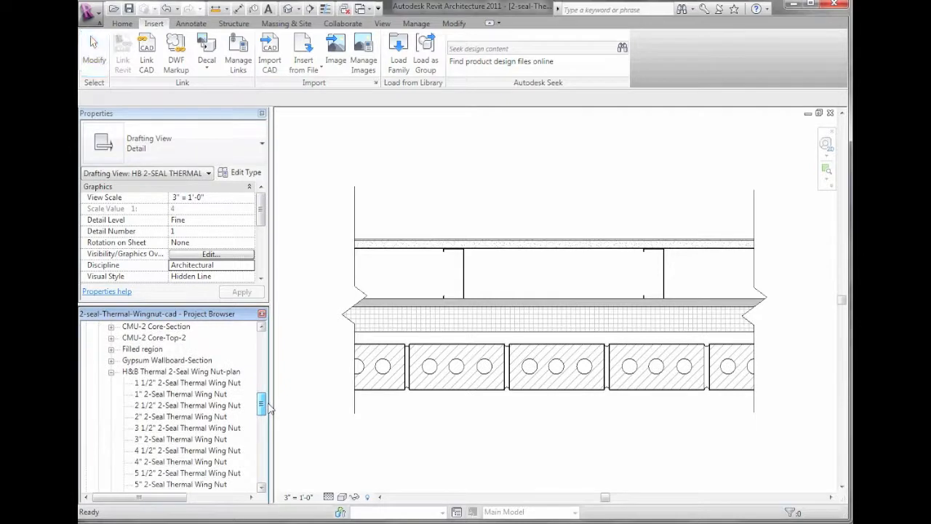
left_click(160, 384)
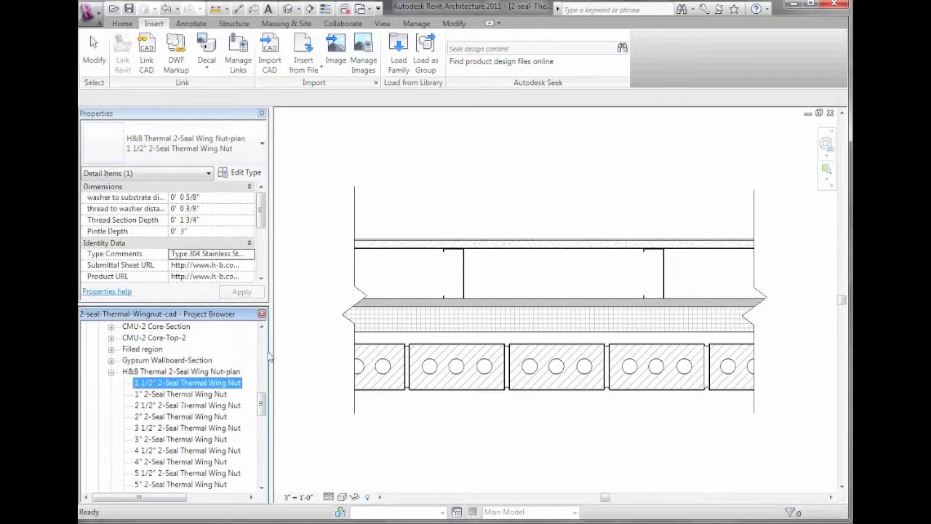
left_click_drag(451, 264, 454, 263)
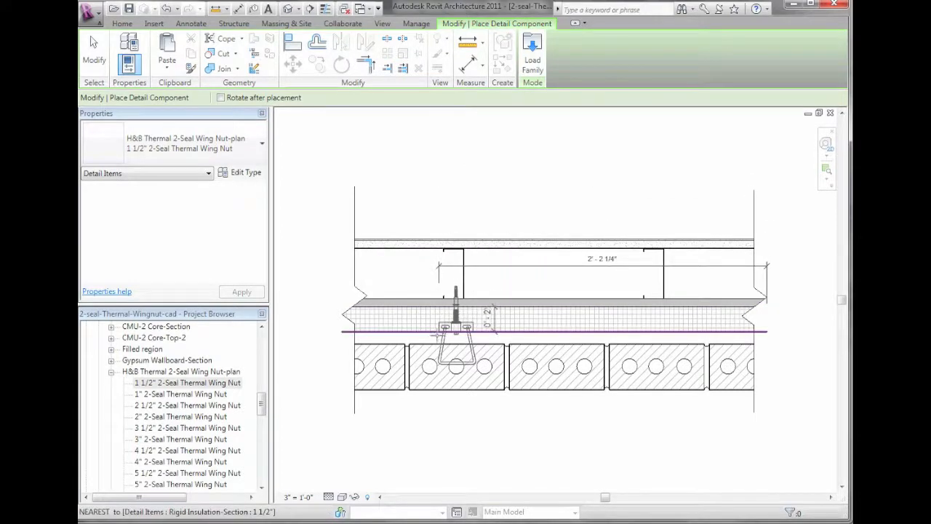
left_click(441, 332)
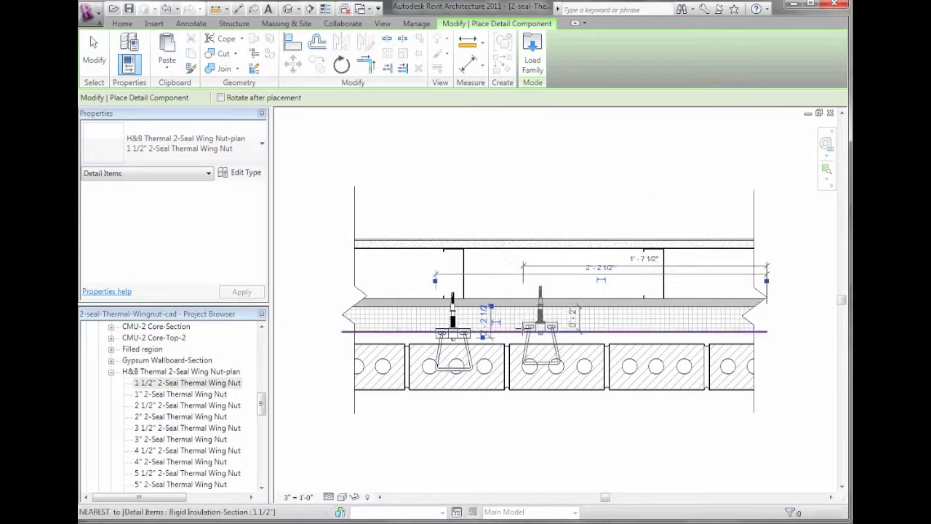
key("Escape")
key("Escape")
Nudge the placed wing nut anchor toward the stud in small steps so its wing plate overlaps the insulation's outer face.
key("z")
key("r")
left_click_drag(402, 269, 510, 420)
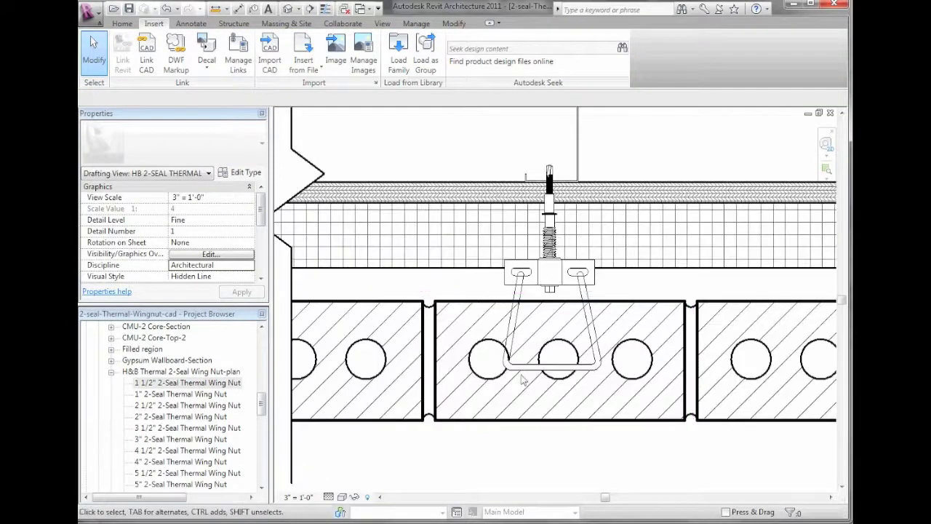
left_click(550, 290)
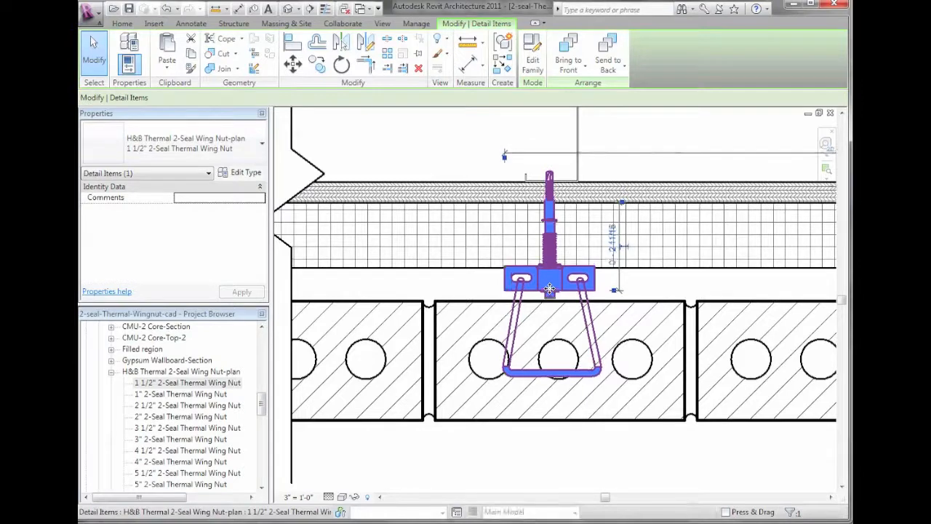
key("Up")
key("Up")
key("Up")
key("Up")
key("Up")
key("Up")
key("Up")
key("Up")
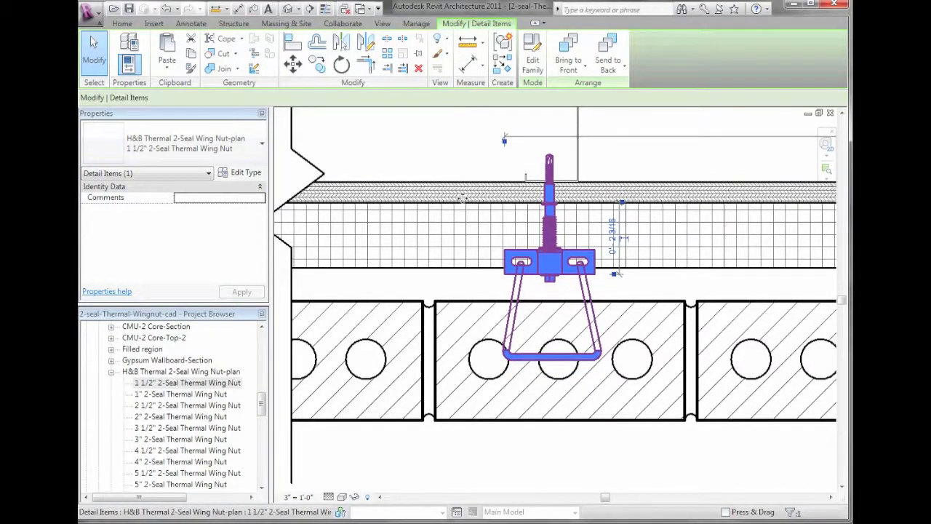
left_click(416, 131)
Change the placed anchor's type to 1" 2-Seal Thermal Wing Nut and apply it.
left_click(555, 226)
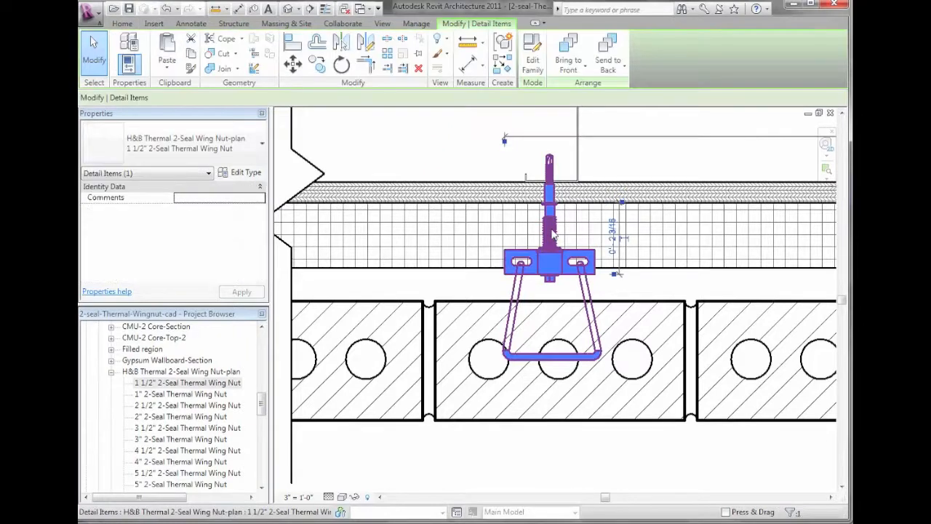
left_click(243, 176)
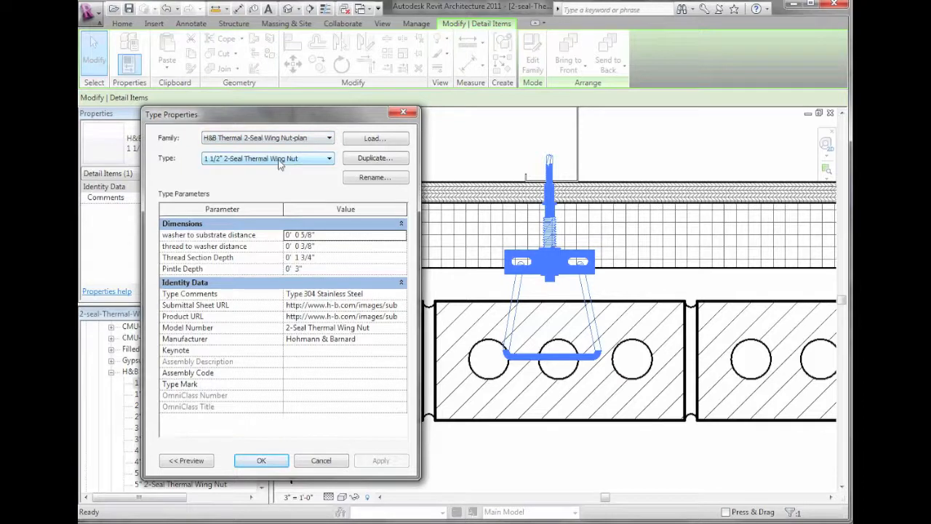
left_click(278, 161)
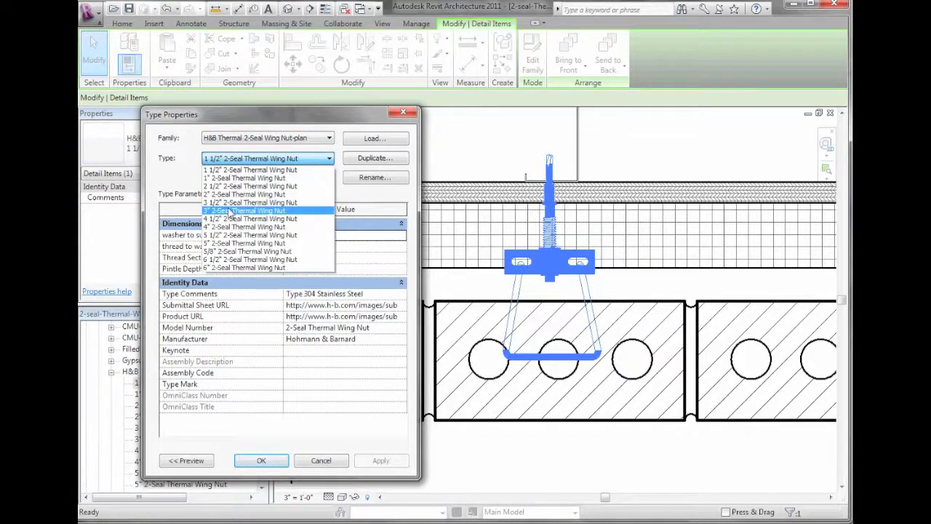
left_click(231, 178)
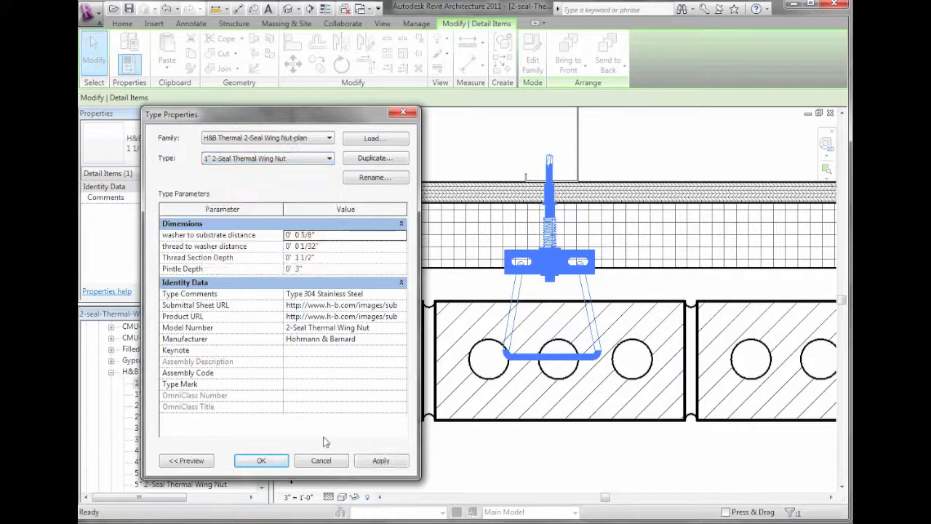
left_click(383, 461)
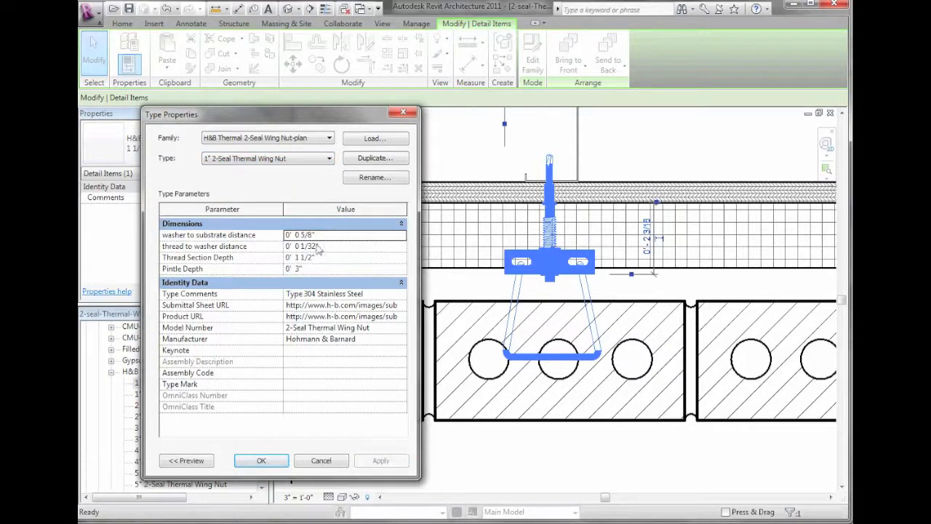
View the anchor's linked submittal sheet in the browser, return to Revit and accept the type properties.
left_click(335, 306)
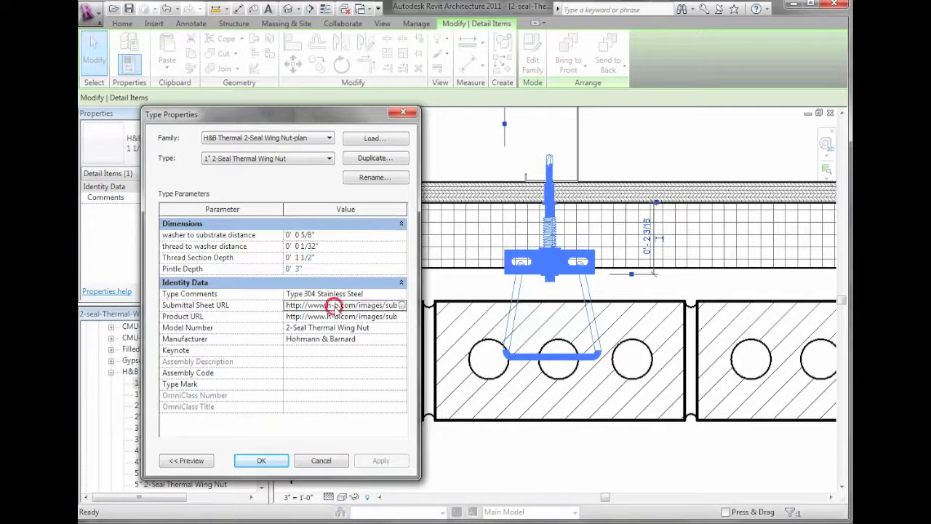
left_click(402, 305)
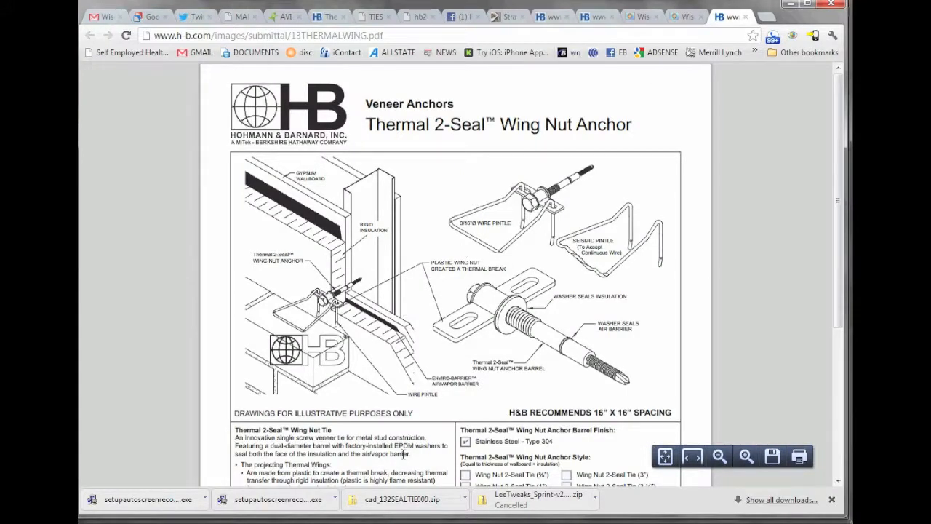
key("alt+Tab")
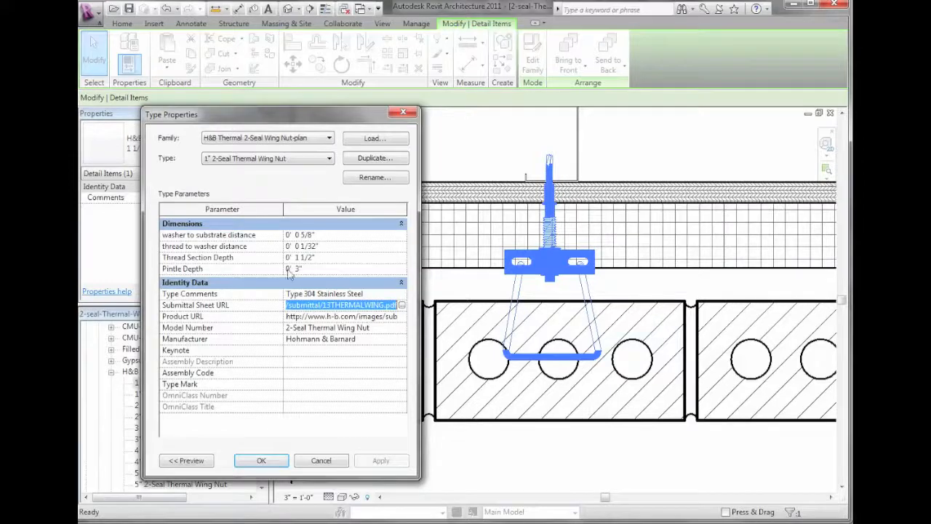
left_click(264, 463)
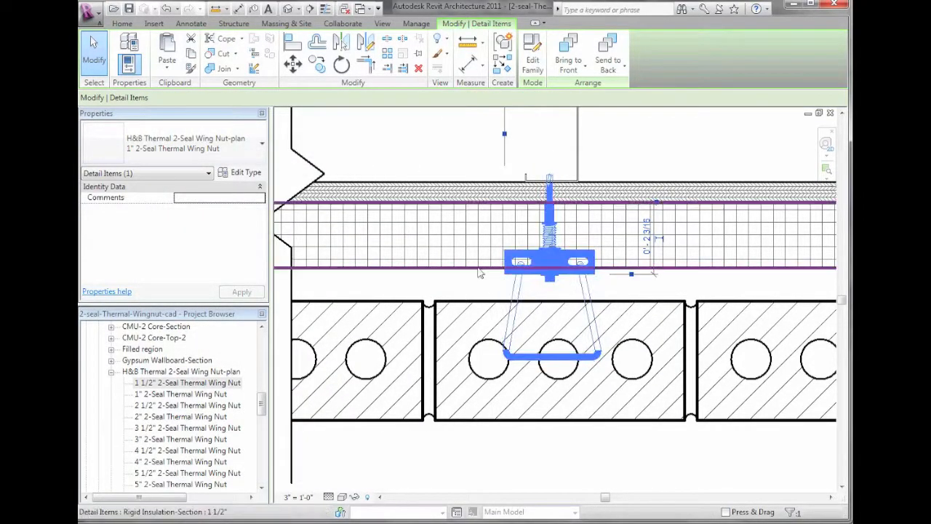
Change the placed anchor's type to 2" 2-Seal Thermal Wing Nut and accept the type properties.
left_click(230, 172)
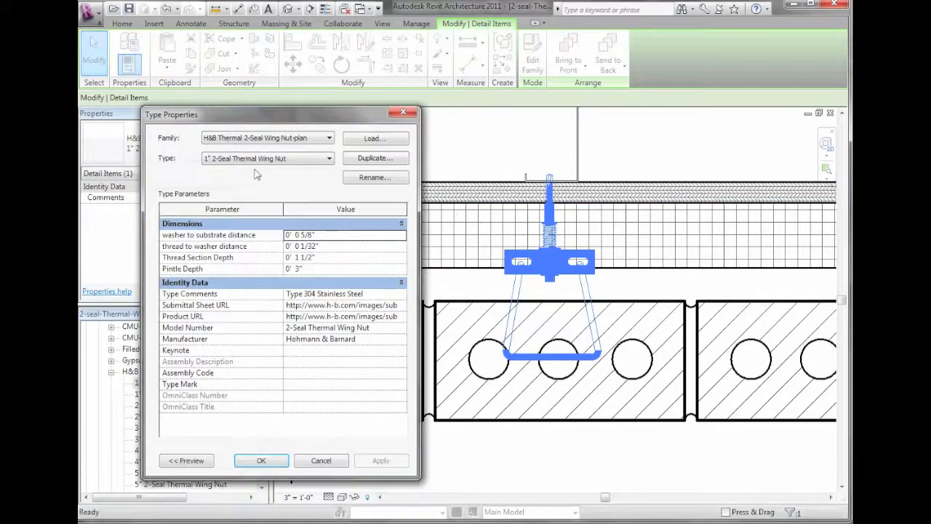
left_click(240, 160)
left_click(240, 192)
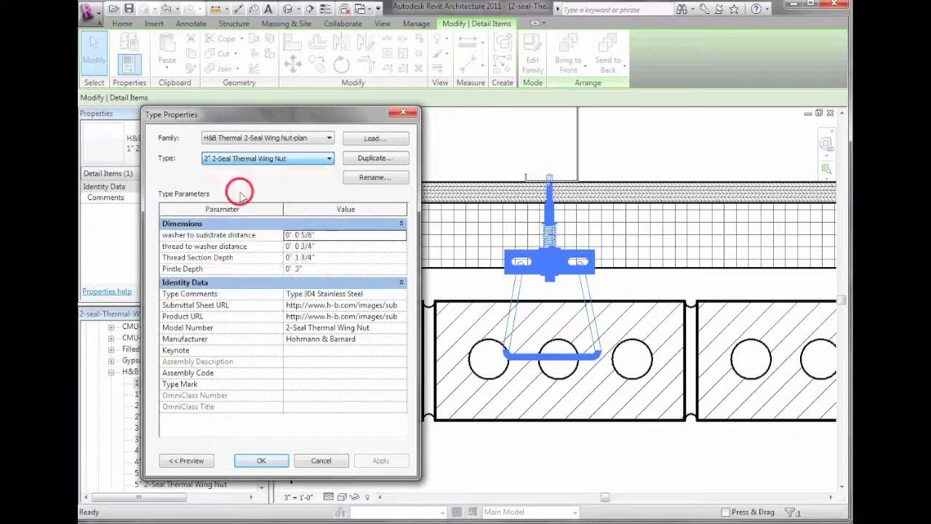
left_click(260, 461)
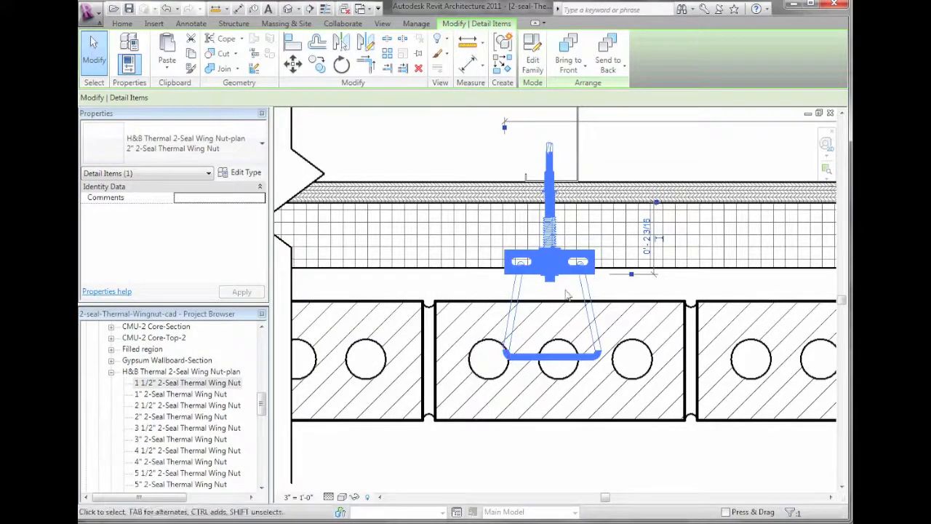
Nudge the 2" anchor toward the brick so its wing plate sits just outside the insulation face, then deselect it.
key("Down")
key("Down")
key("Down")
key("Down")
key("Down")
key("Down")
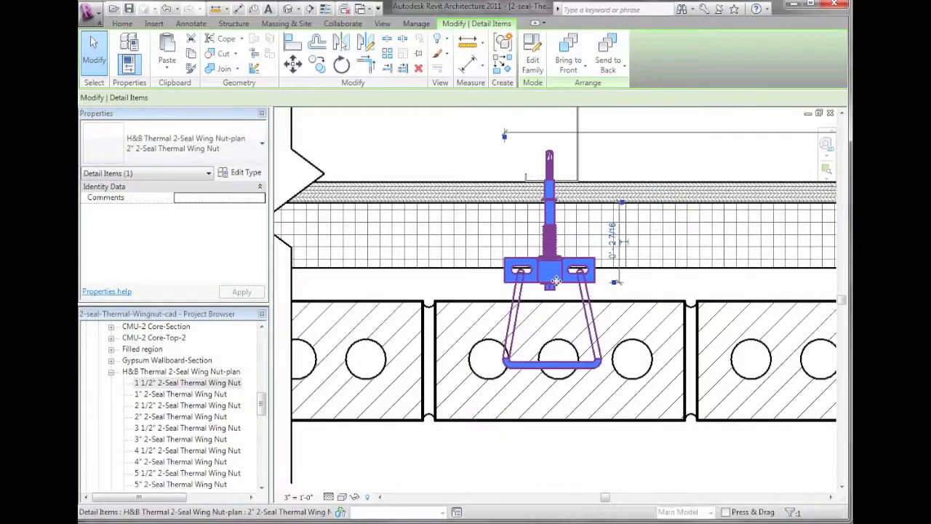
key("Up")
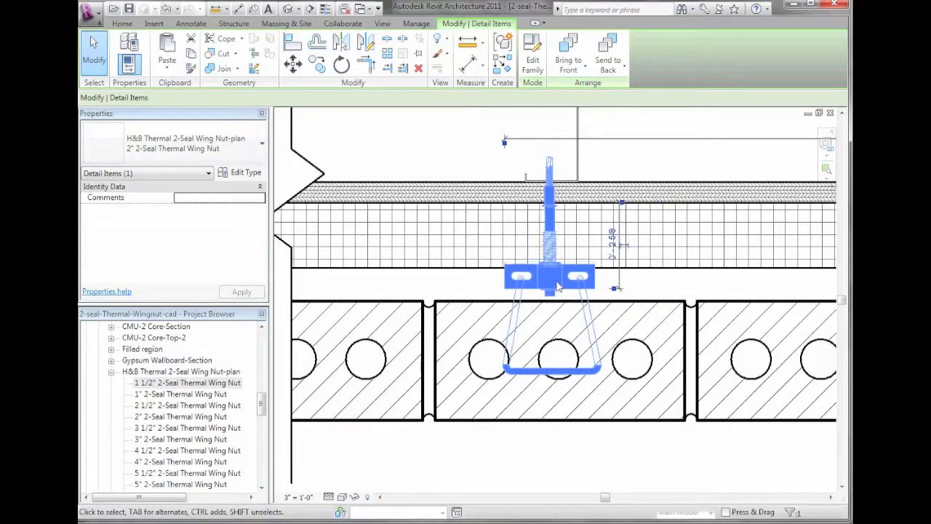
scroll(559, 286, "down", 5)
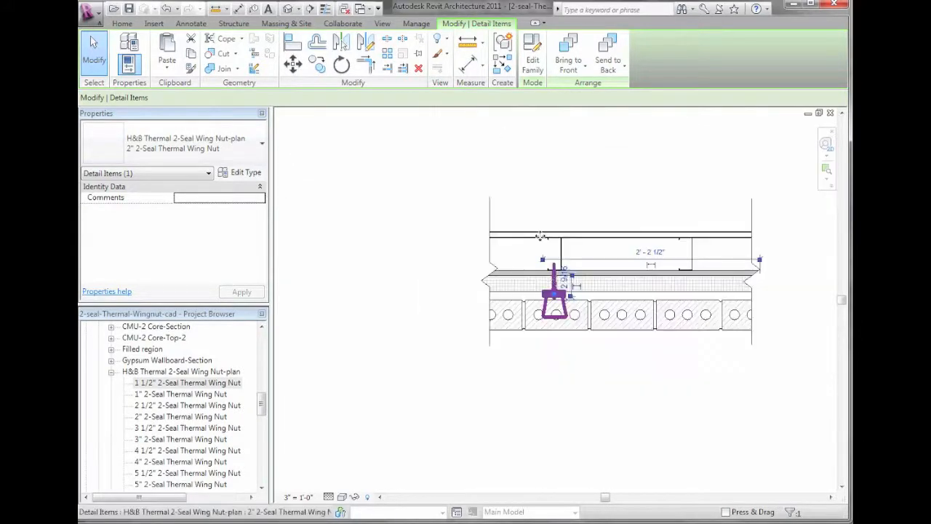
left_click(536, 214)
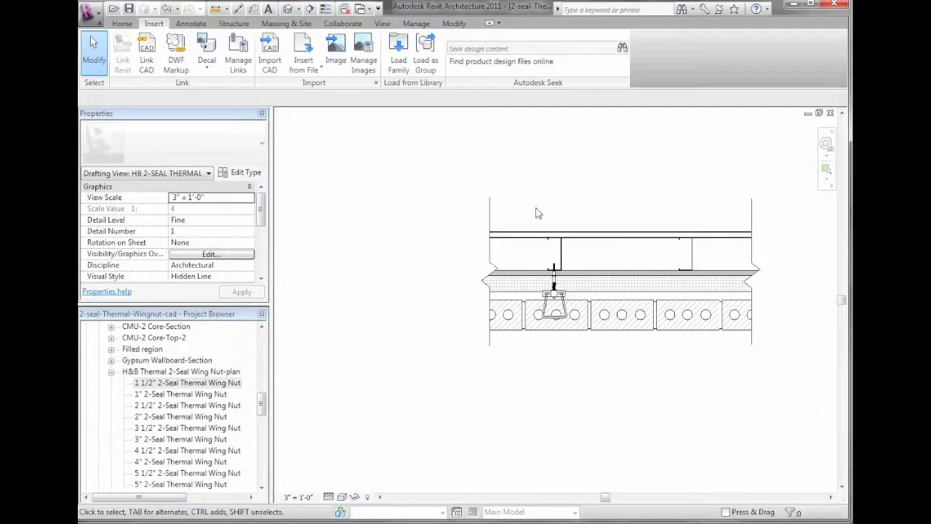
Copy the wing nut anchor 16" horizontally to the right stud and deselect the copy.
left_click(554, 295)
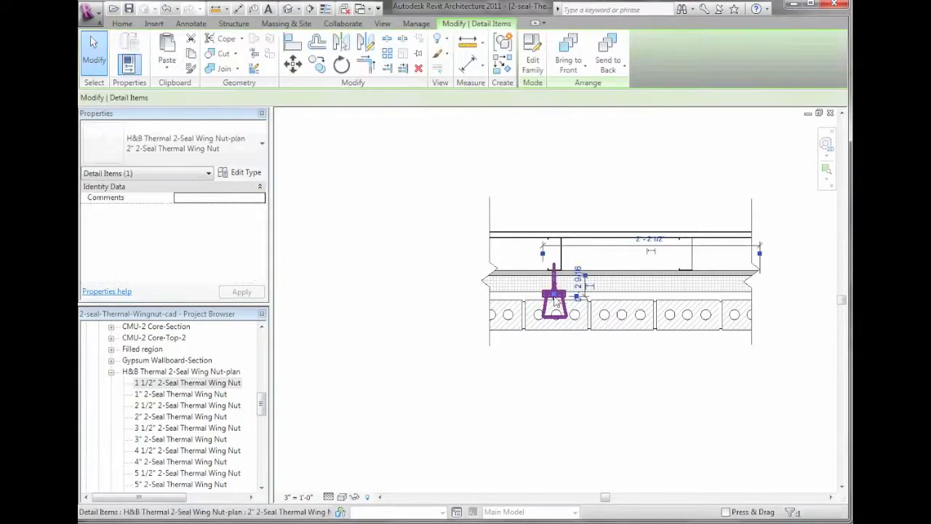
left_click(320, 71)
left_click(556, 269)
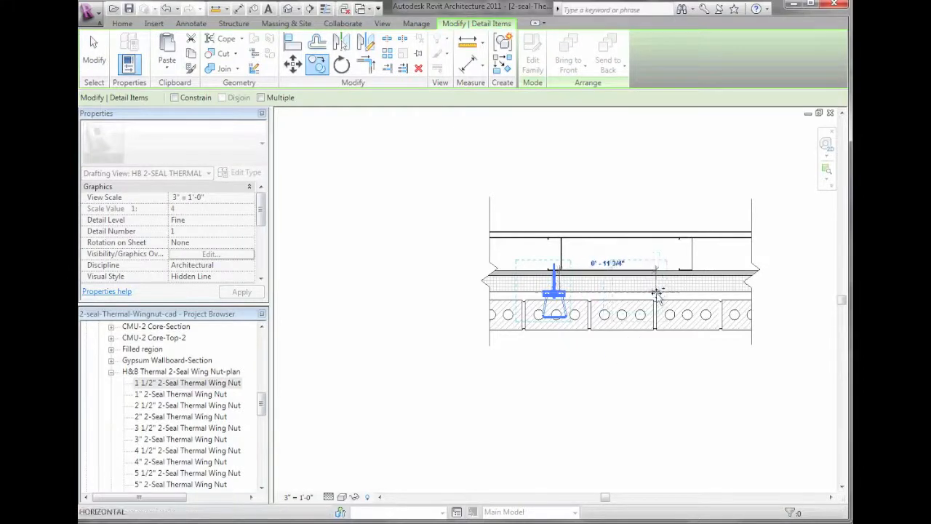
type("16\"")
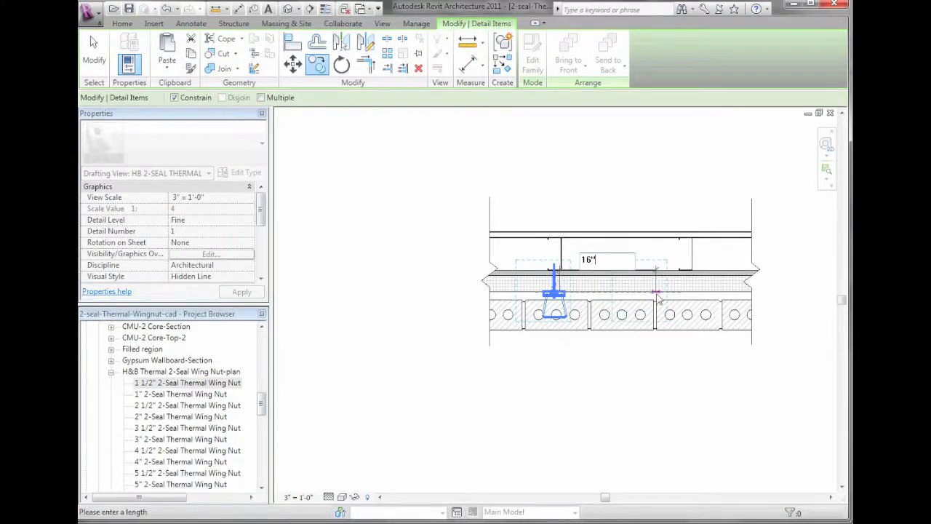
key("Return")
left_click(576, 196)
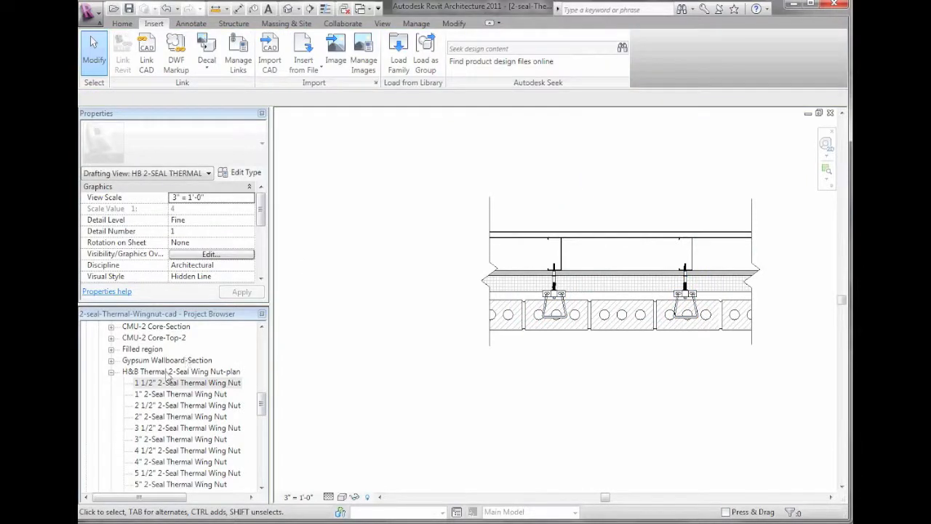
Open the last HB 2-SEAL THERMAL WING NUT drafting view, which contains the vertical wall section detail.
left_click_drag(263, 401, 264, 370)
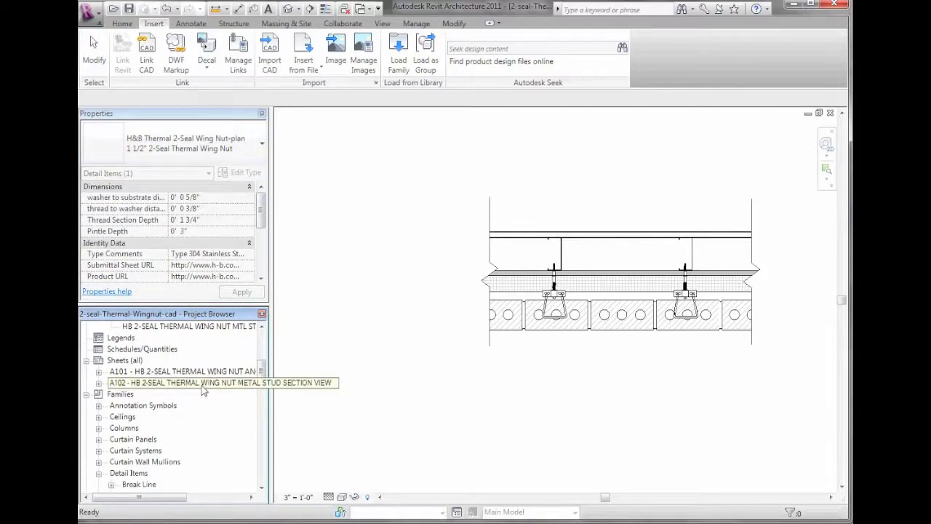
double_click(215, 329)
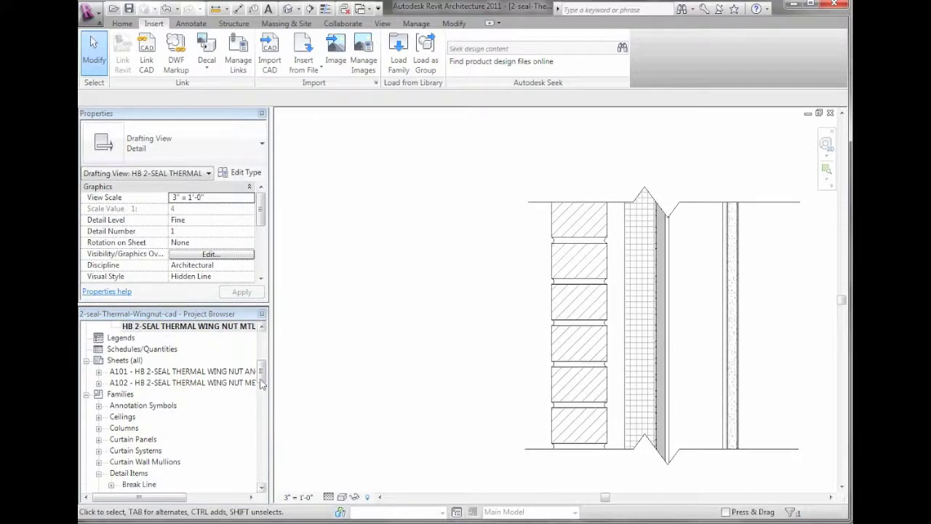
Place a 2" 2-Seal Thermal Wing Nut from the H&B Thermal 2-Seal Wing Nut-section family near a mid-height mortar joint, then end placement.
left_click_drag(263, 374, 266, 431)
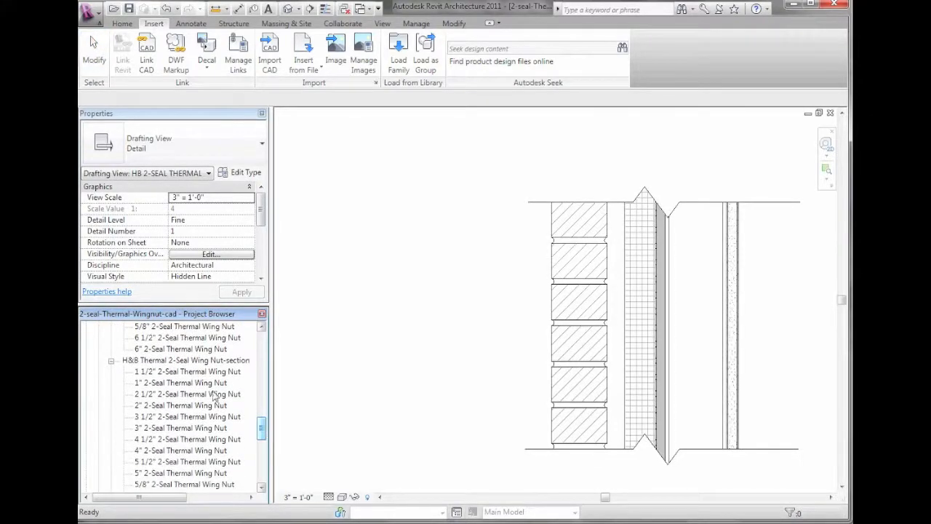
left_click(164, 409)
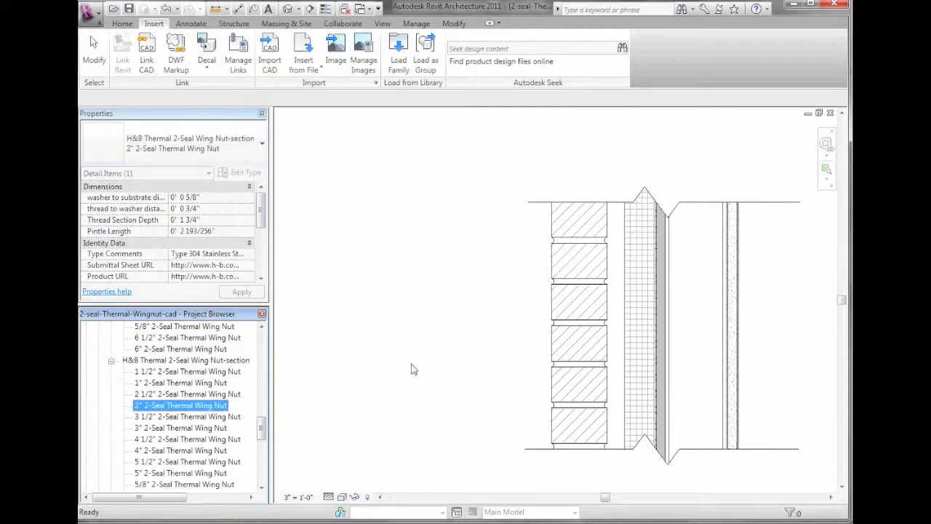
left_click_drag(412, 365, 415, 364)
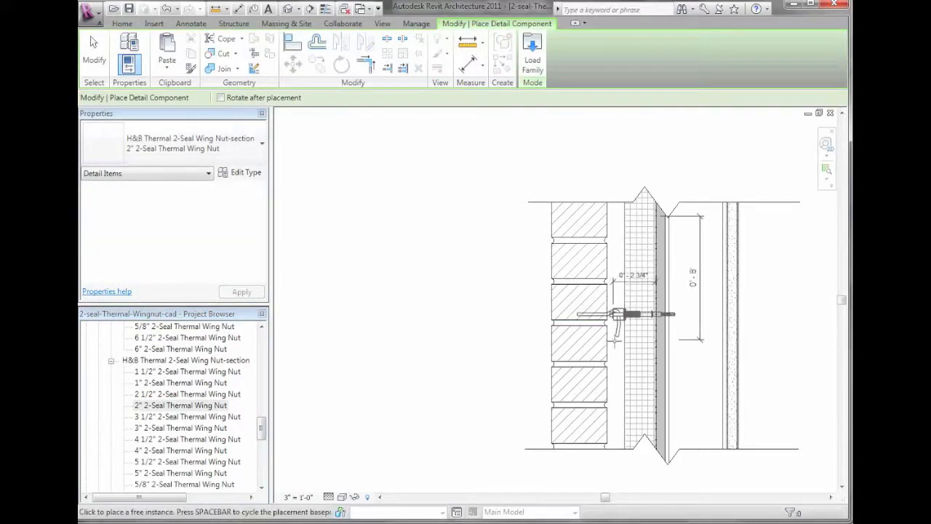
left_click(615, 327)
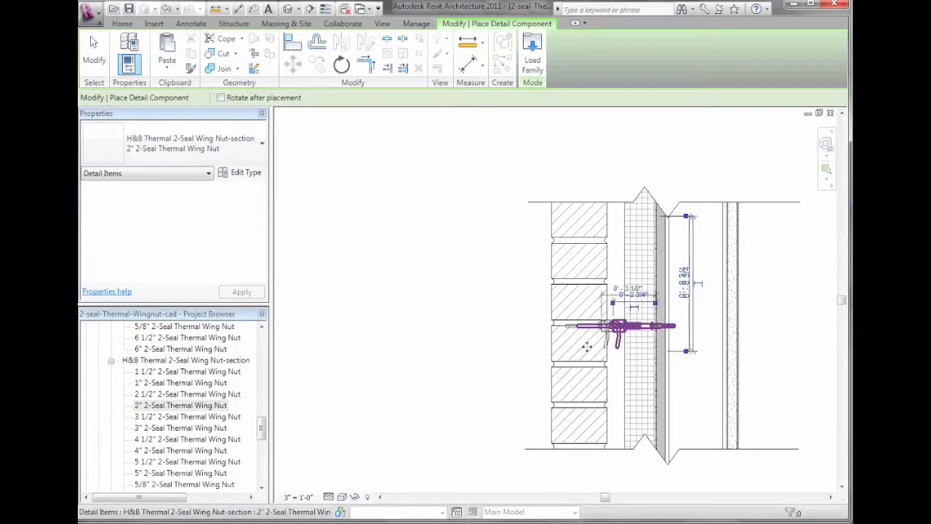
key("Escape")
key("Escape")
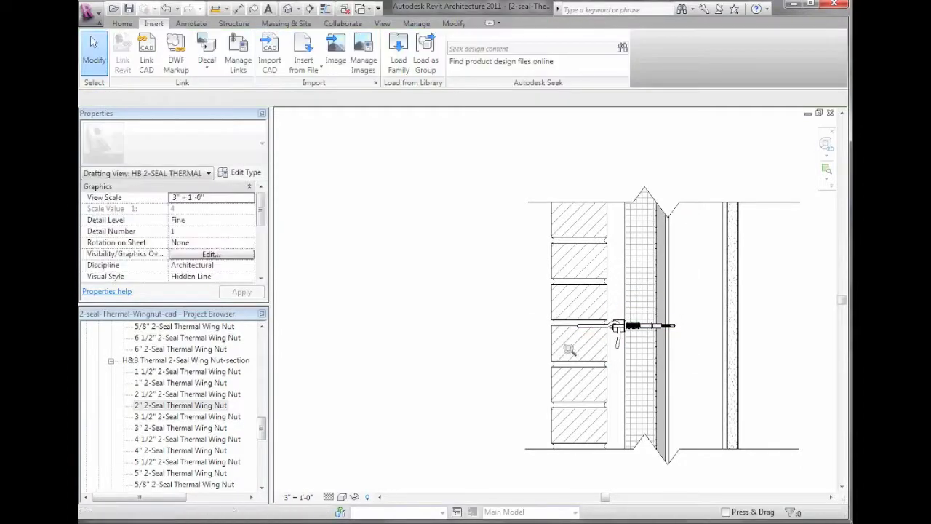
Nudge the section anchor so its pintle sits in the brick mortar joint and its wing plate meets the insulation's outer face.
left_click_drag(529, 286, 750, 382)
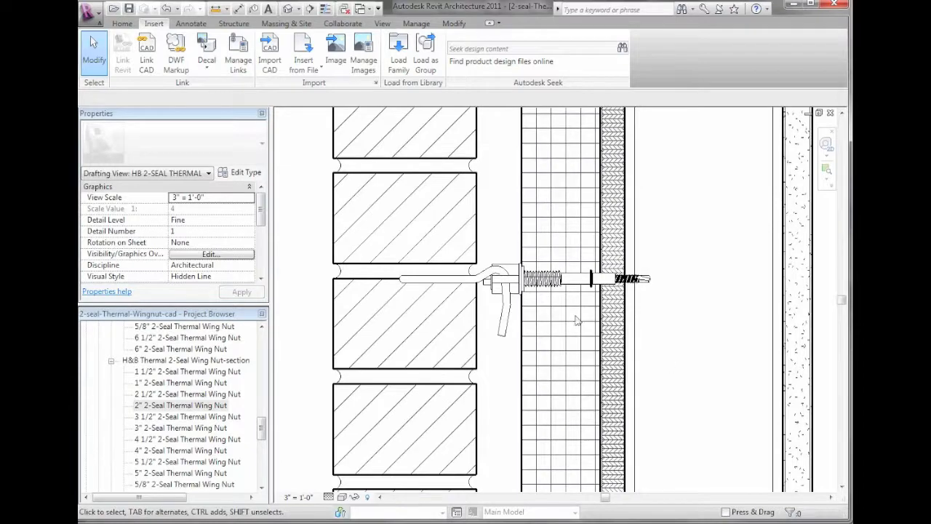
left_click(511, 286)
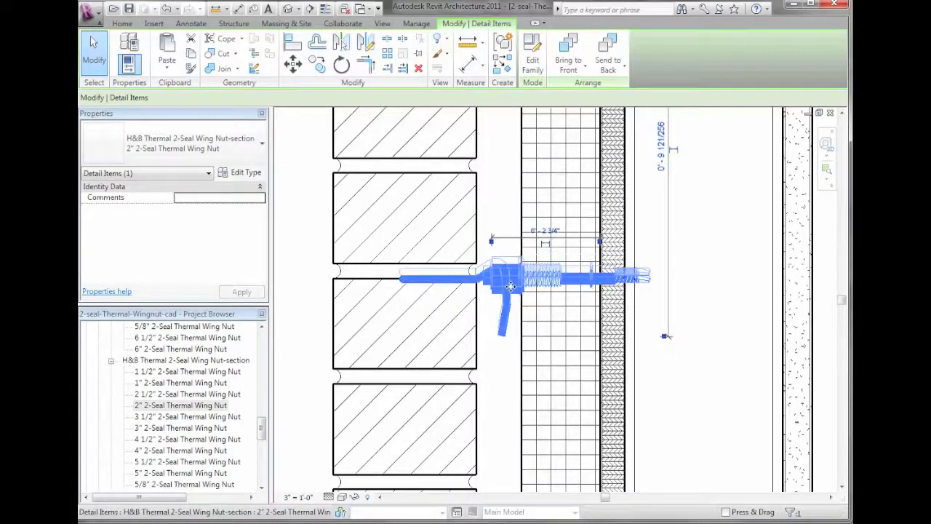
key("Up")
key("Right")
key("Left")
key("Left")
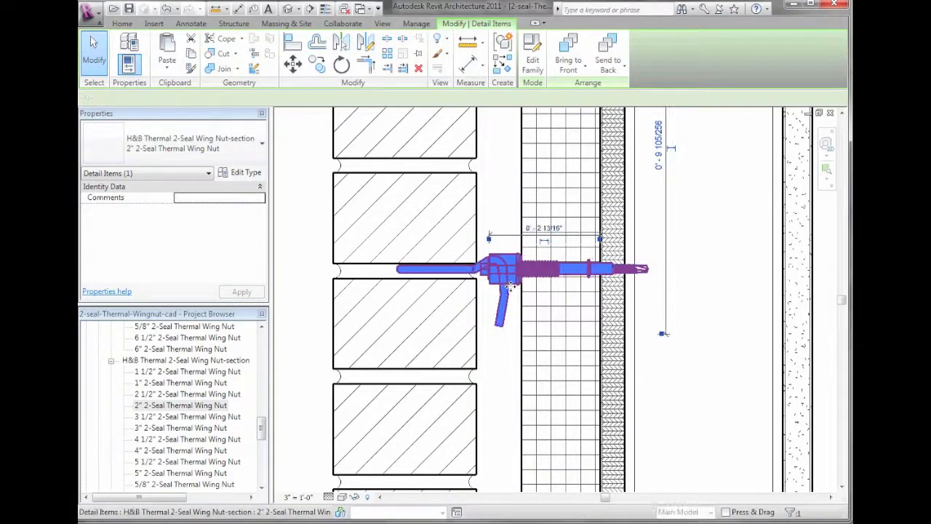
Change the section anchor's type to 2 1/2" 2-Seal Thermal Wing Nut, nudge it toward the brick and back to the insulation face, then deselect it.
left_click(227, 162)
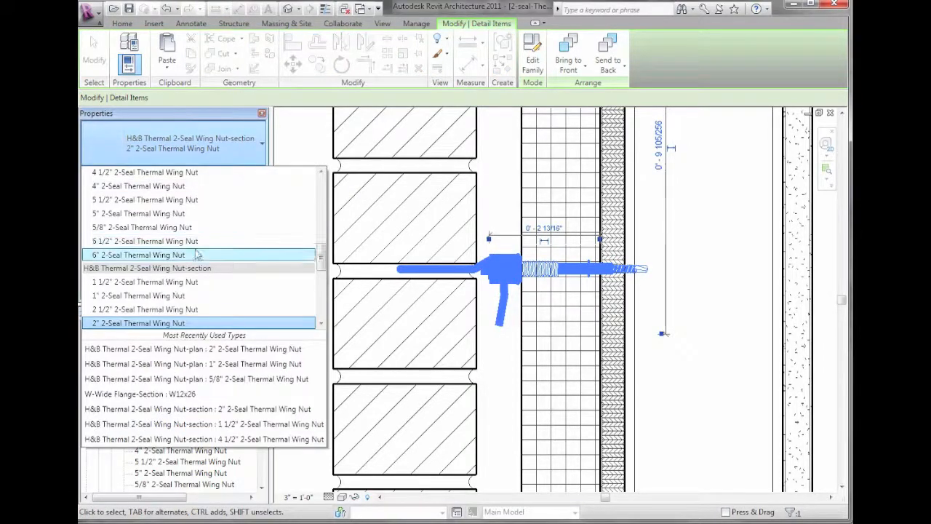
left_click(256, 309)
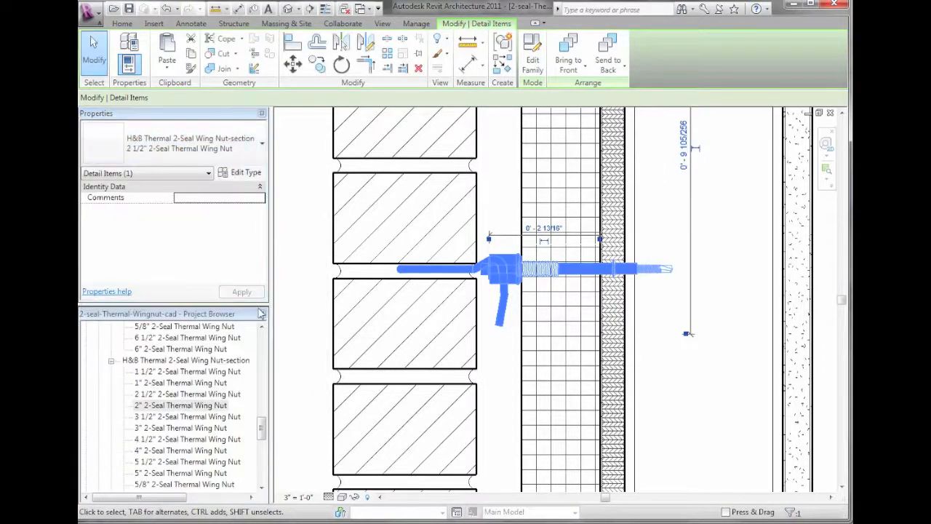
key("Left")
key("Left")
key("Left")
key("Left")
key("Left")
key("Left")
key("Left")
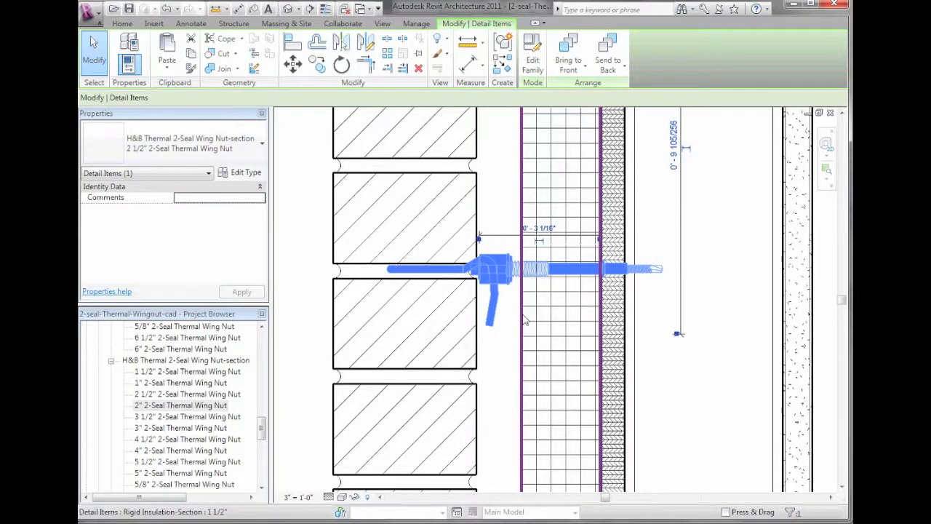
key("Right")
key("Right")
key("Right")
key("Right")
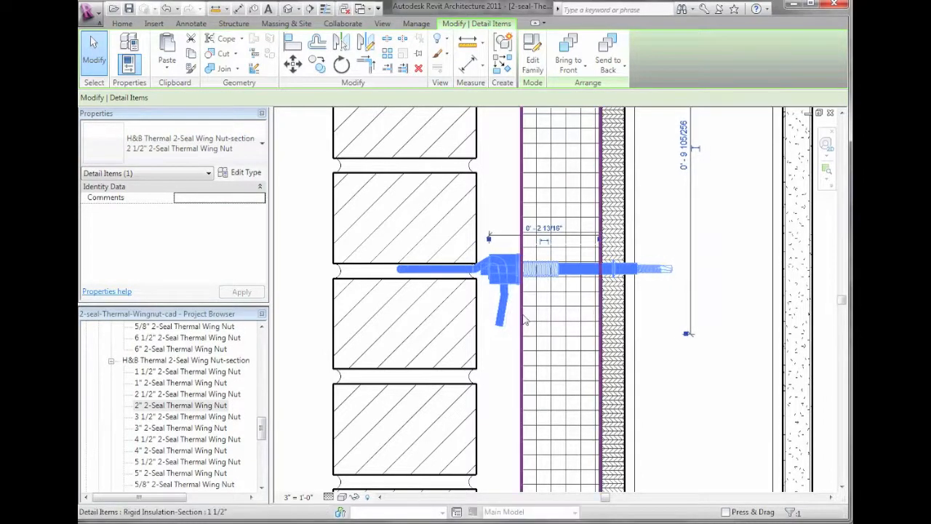
scroll(524, 320, "down", 5)
left_click(451, 277)
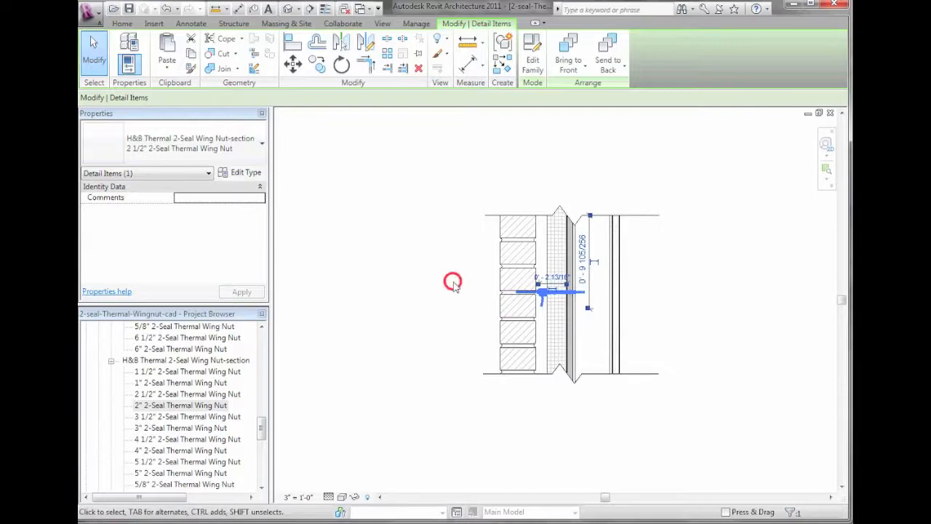
Set the thickness of the rigid insulation's 1 1/2" type to 1.5 inches and deselect the insulation.
left_click(548, 259)
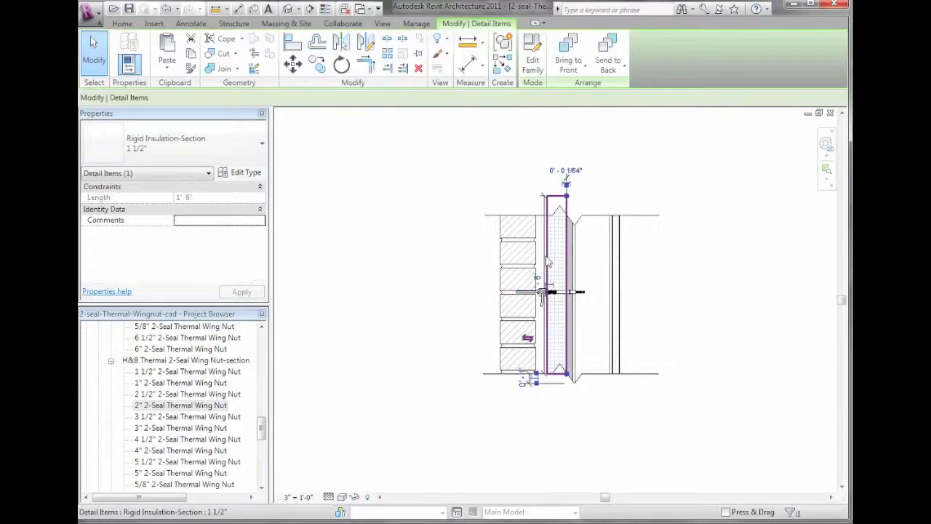
left_click(246, 173)
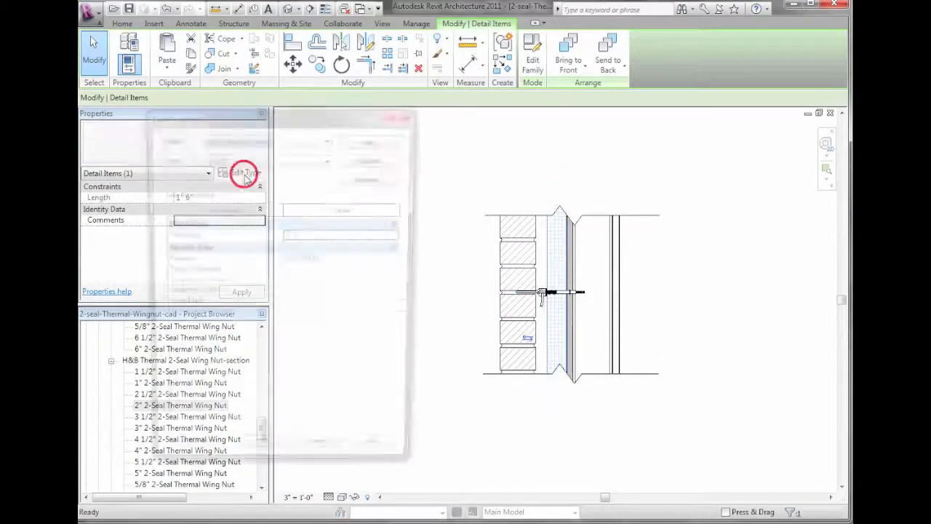
left_click(311, 234)
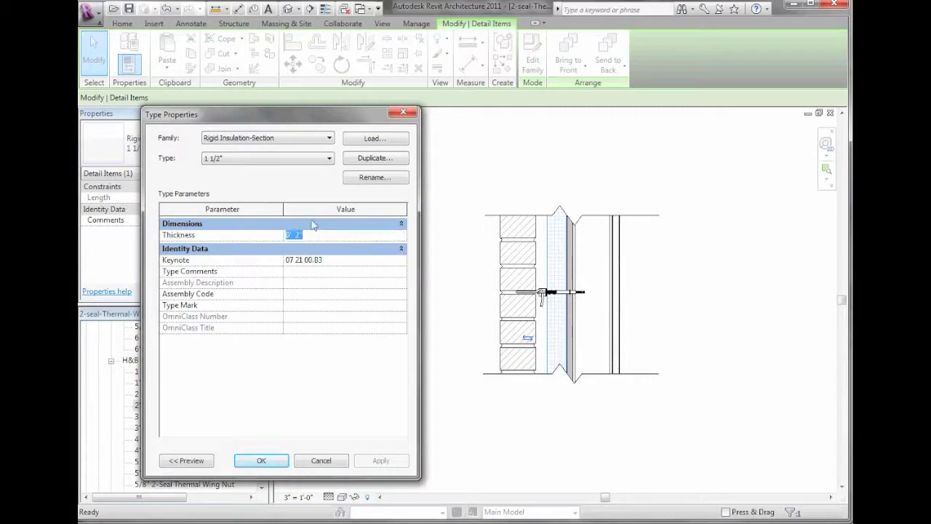
type("1.5")
key("Return")
left_click(261, 461)
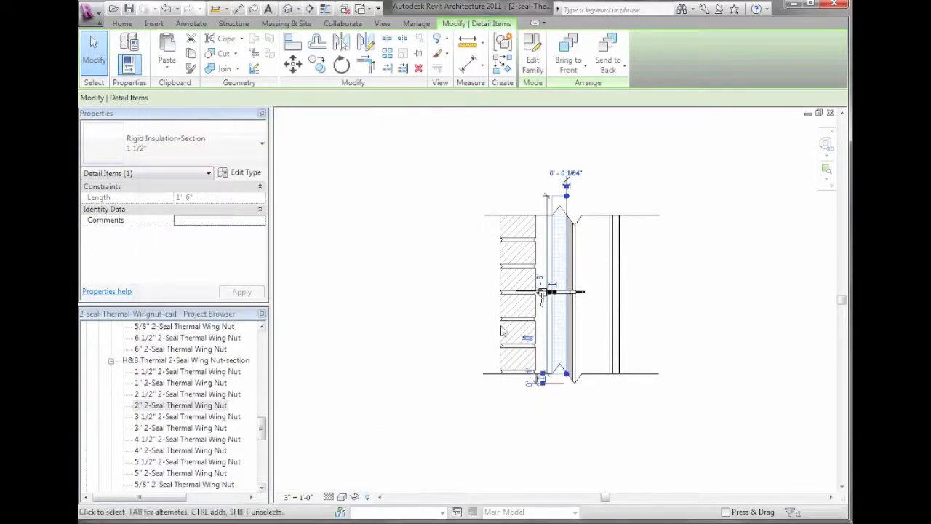
left_click(430, 279)
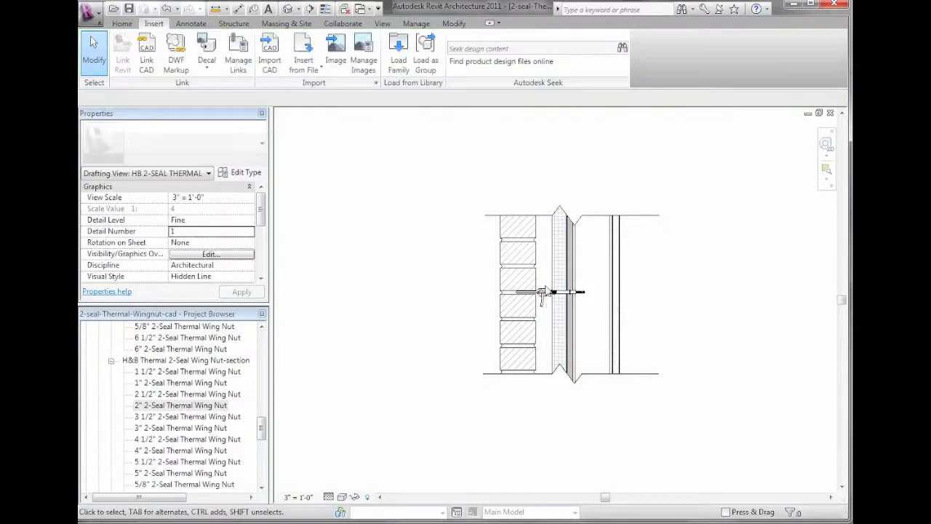
Change the section anchor's type to 1 1/2" 2-Seal Thermal Wing Nut, nudge it toward the insulation face, and deselect it.
left_click(545, 293)
left_click(246, 173)
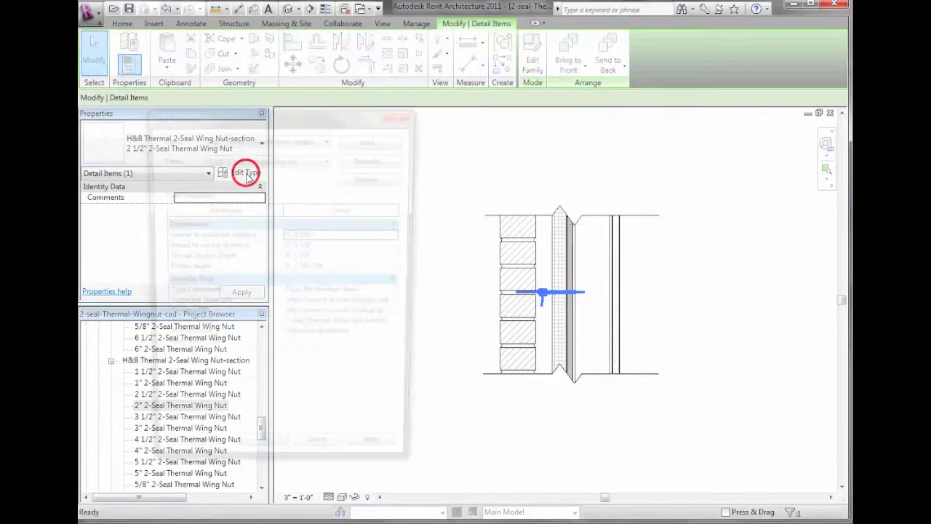
left_click(250, 158)
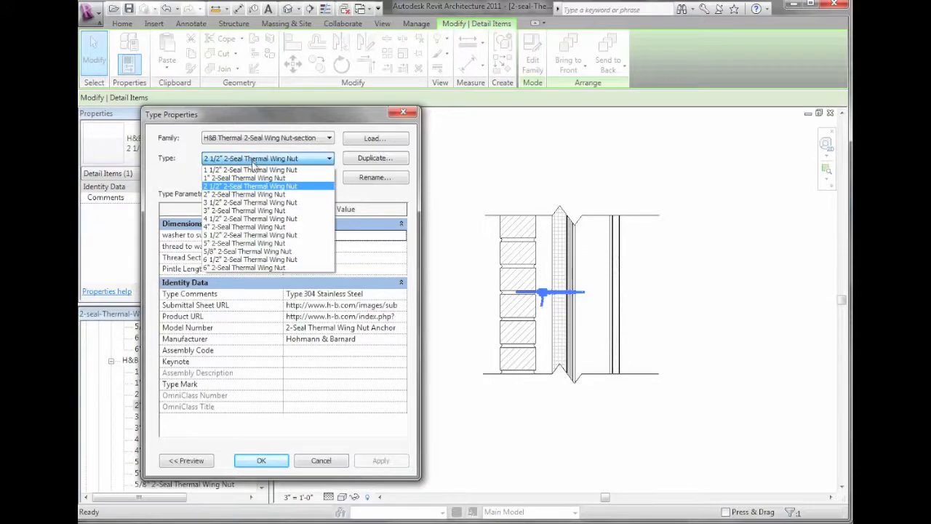
left_click(250, 178)
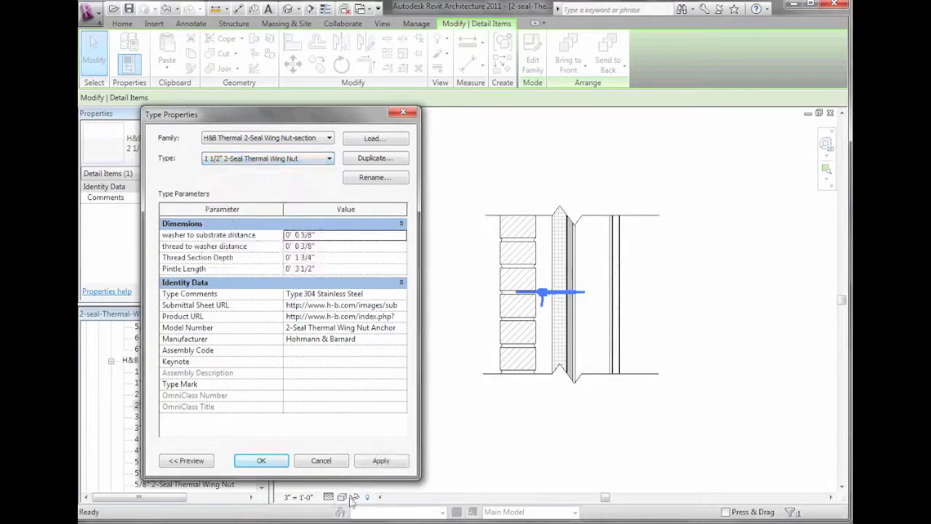
left_click(258, 461)
key("Right")
key("Right")
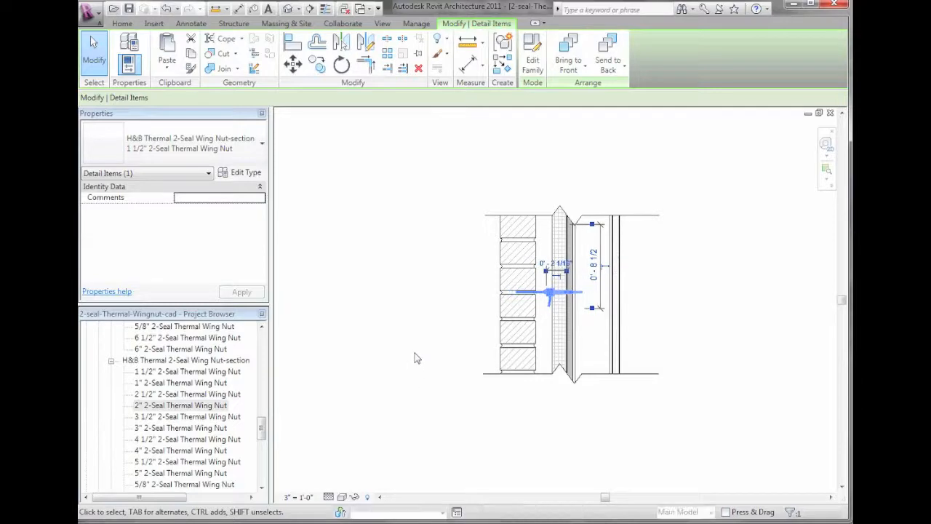
left_click(427, 318)
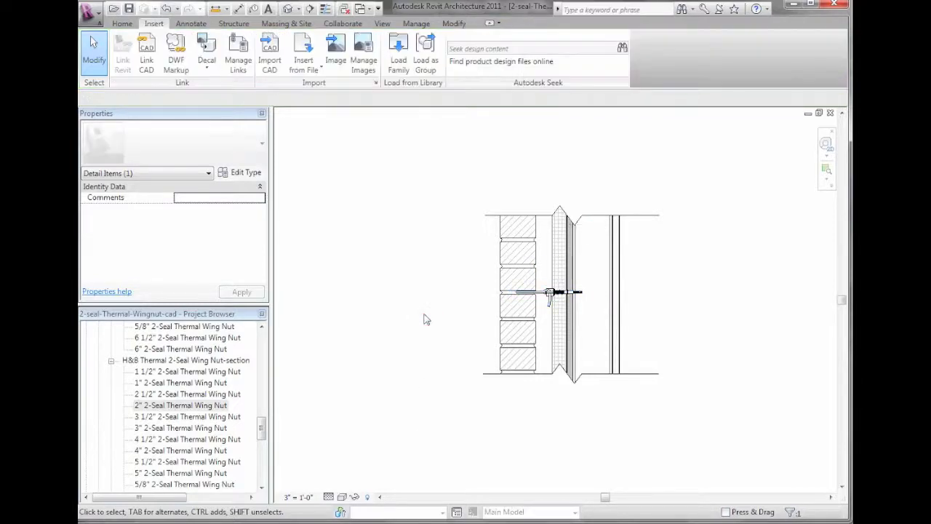
Examine the 1 1/2" section anchor's identity data in its type properties and open its Product URL in the web browser.
left_click(549, 295)
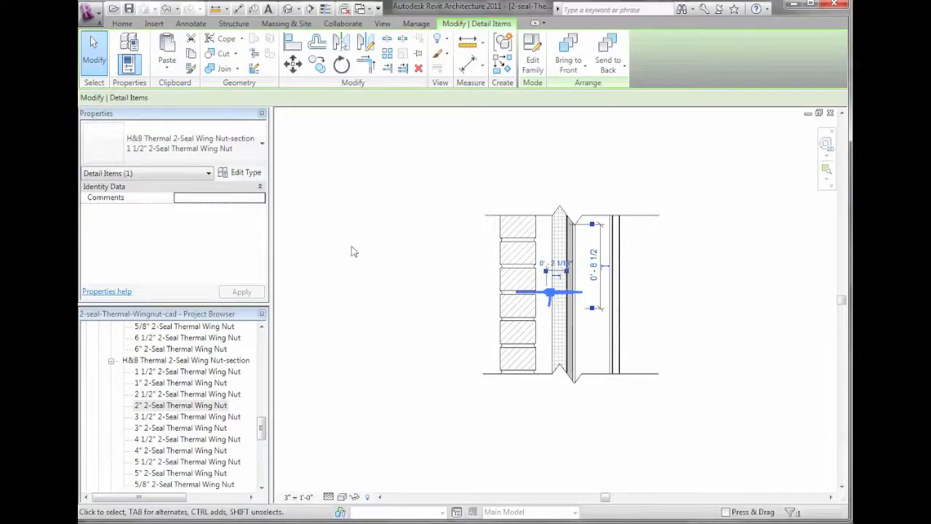
left_click(239, 173)
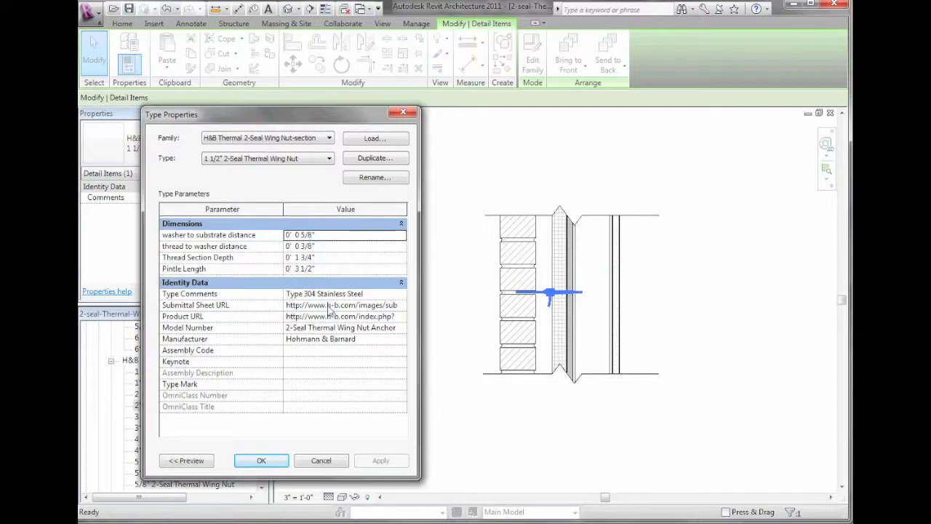
left_click(330, 340)
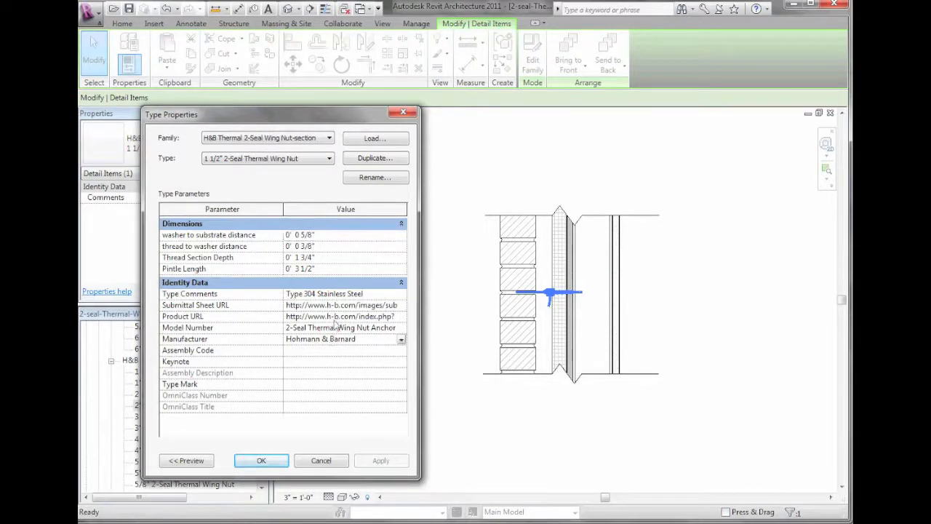
left_click(334, 317)
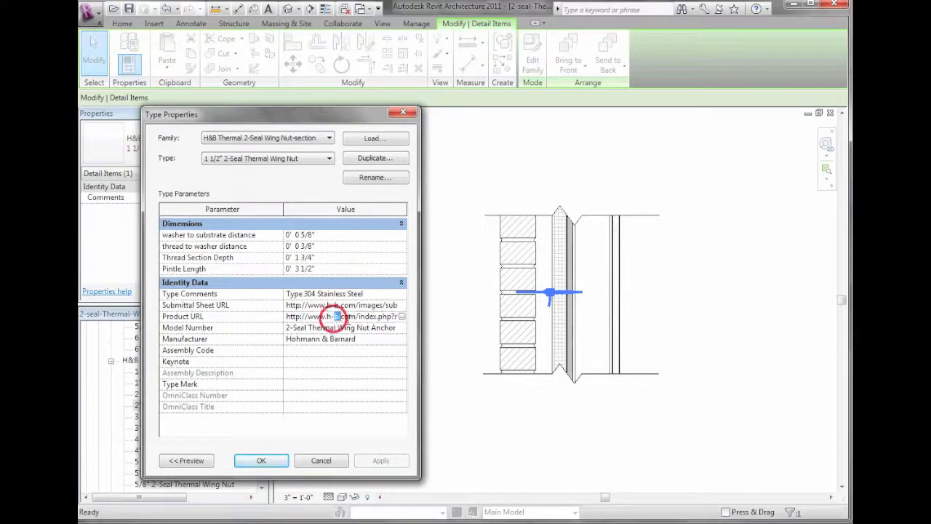
left_click(402, 317)
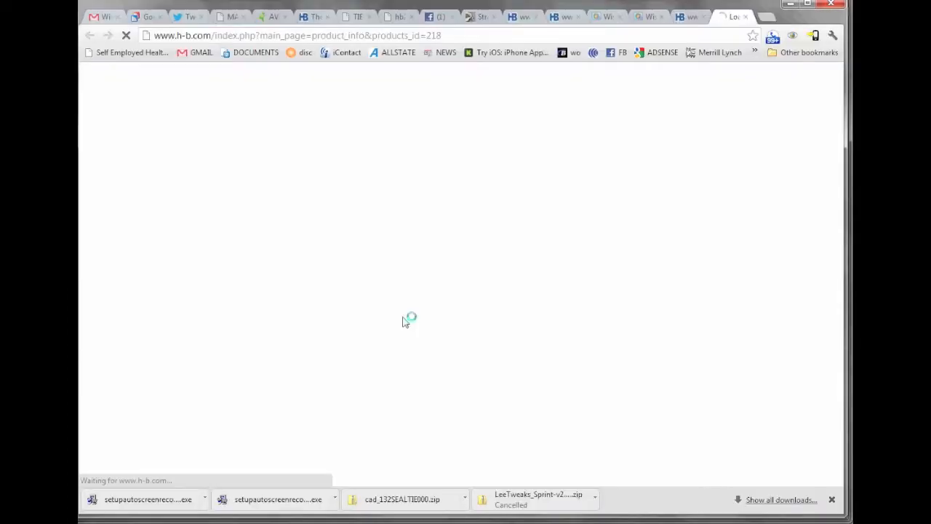